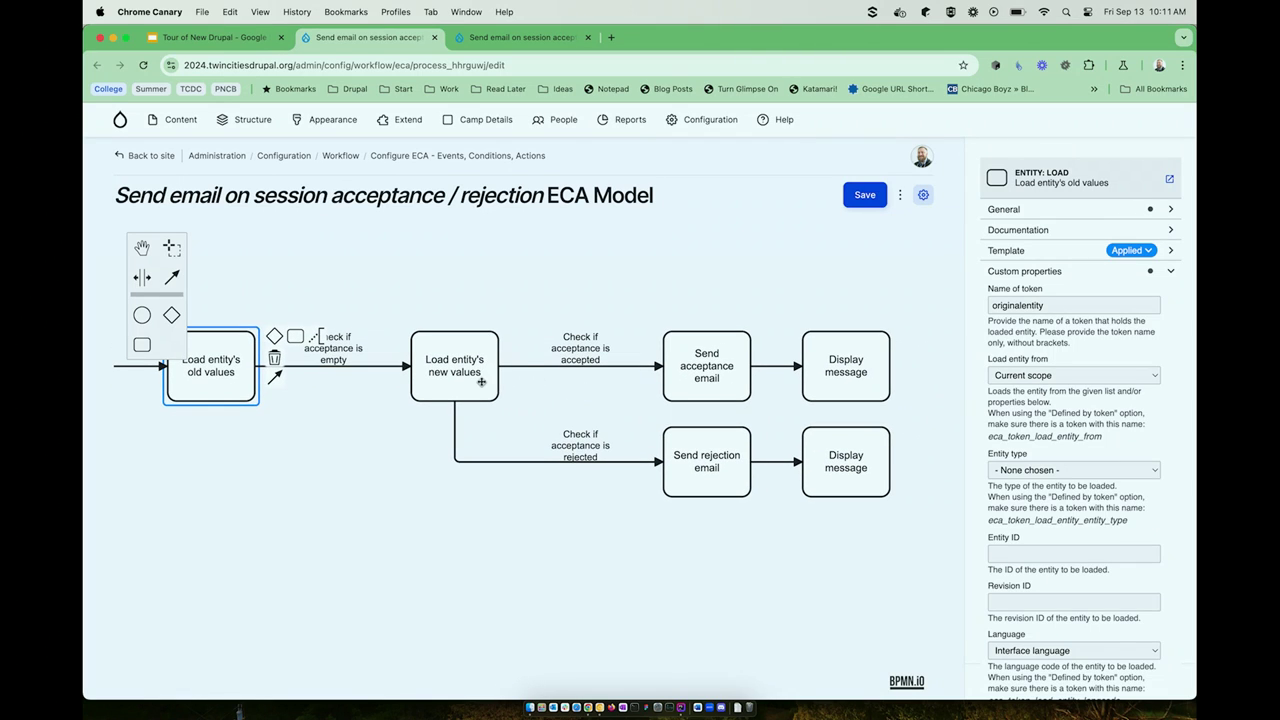
- Inspect the settings of the new-values load, acceptance email, rejection email and acceptance display message actions in the ECA model
{"action": "left_click", "coordinate": [481, 382]}
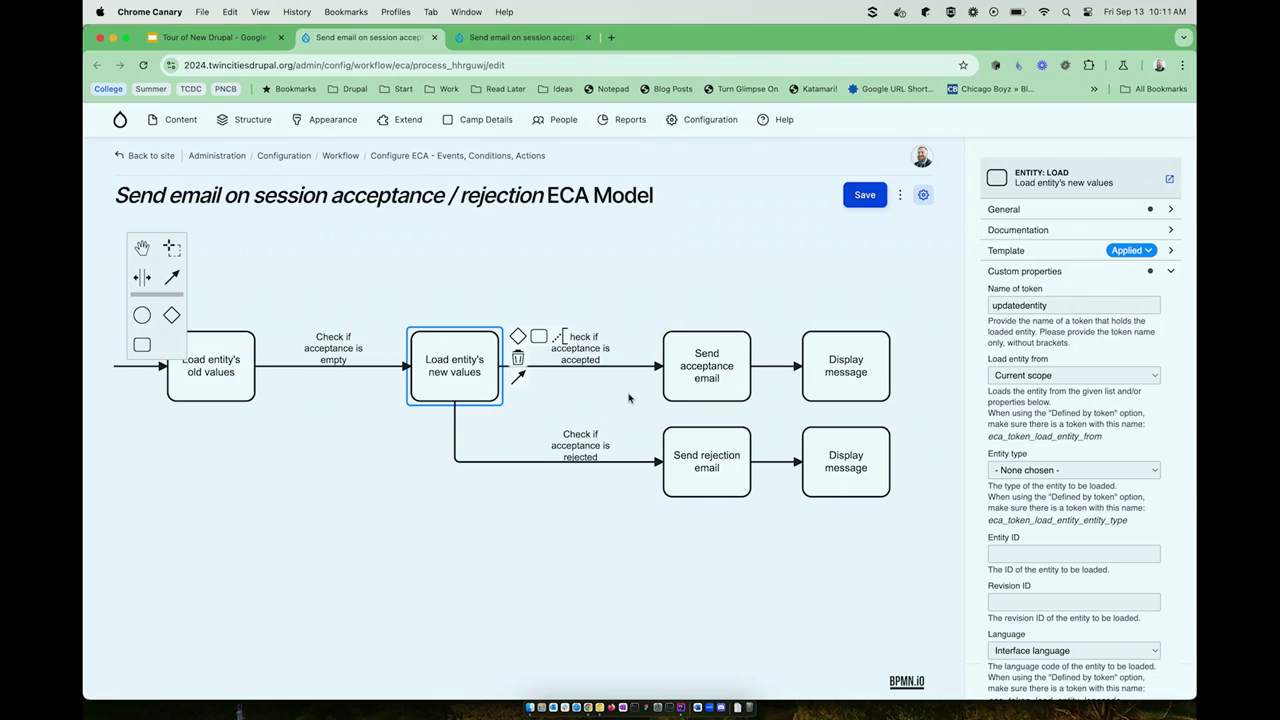
{"action": "left_click", "coordinate": [714, 386]}
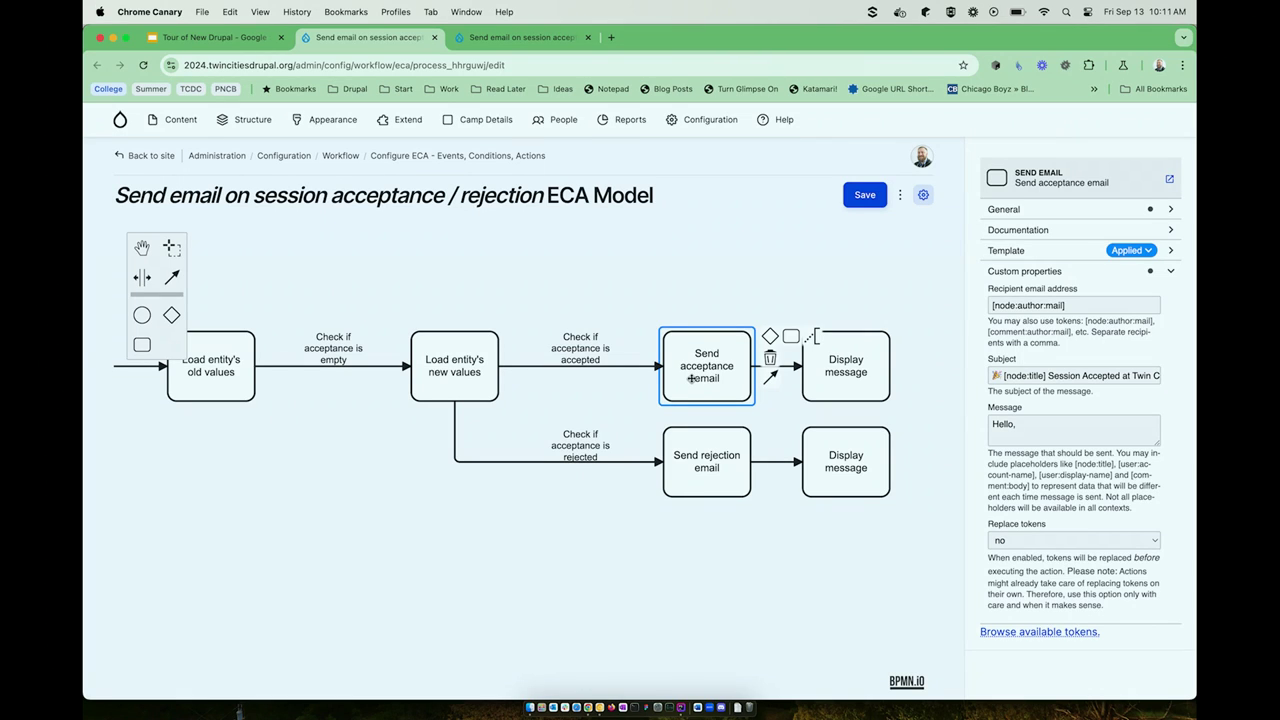
{"action": "left_click", "coordinate": [695, 444]}
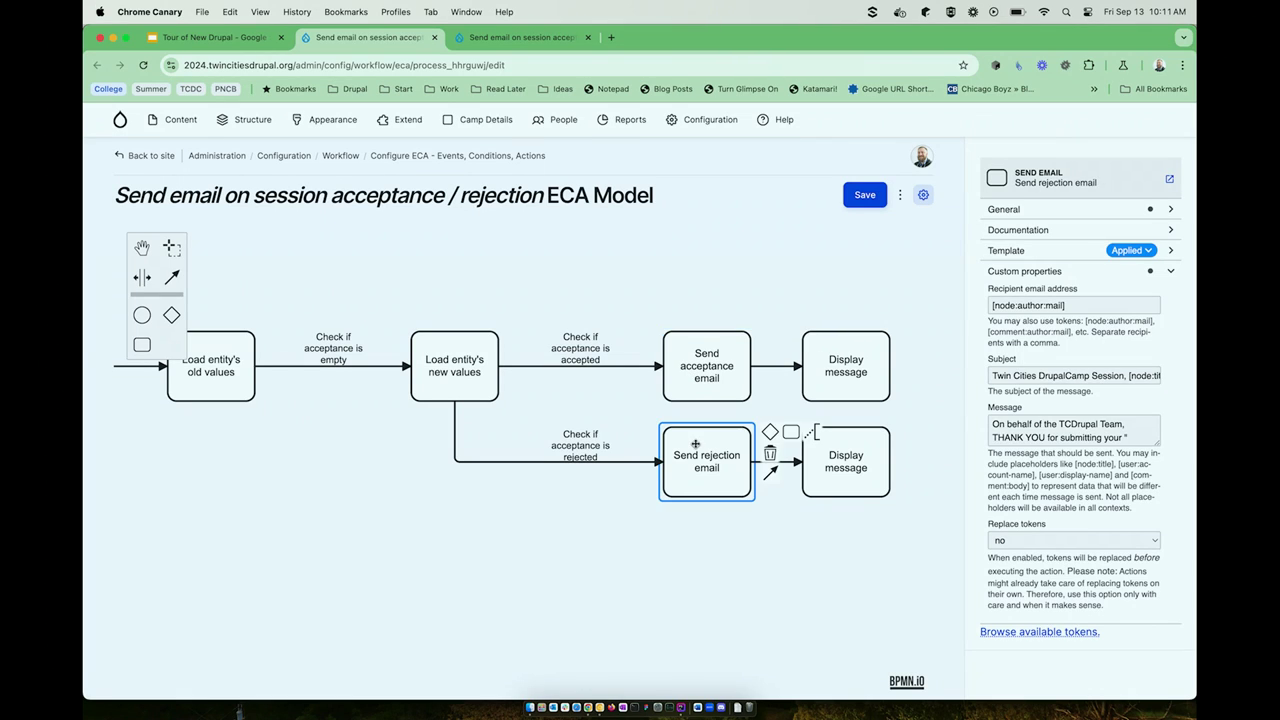
{"action": "left_click", "coordinate": [823, 371]}
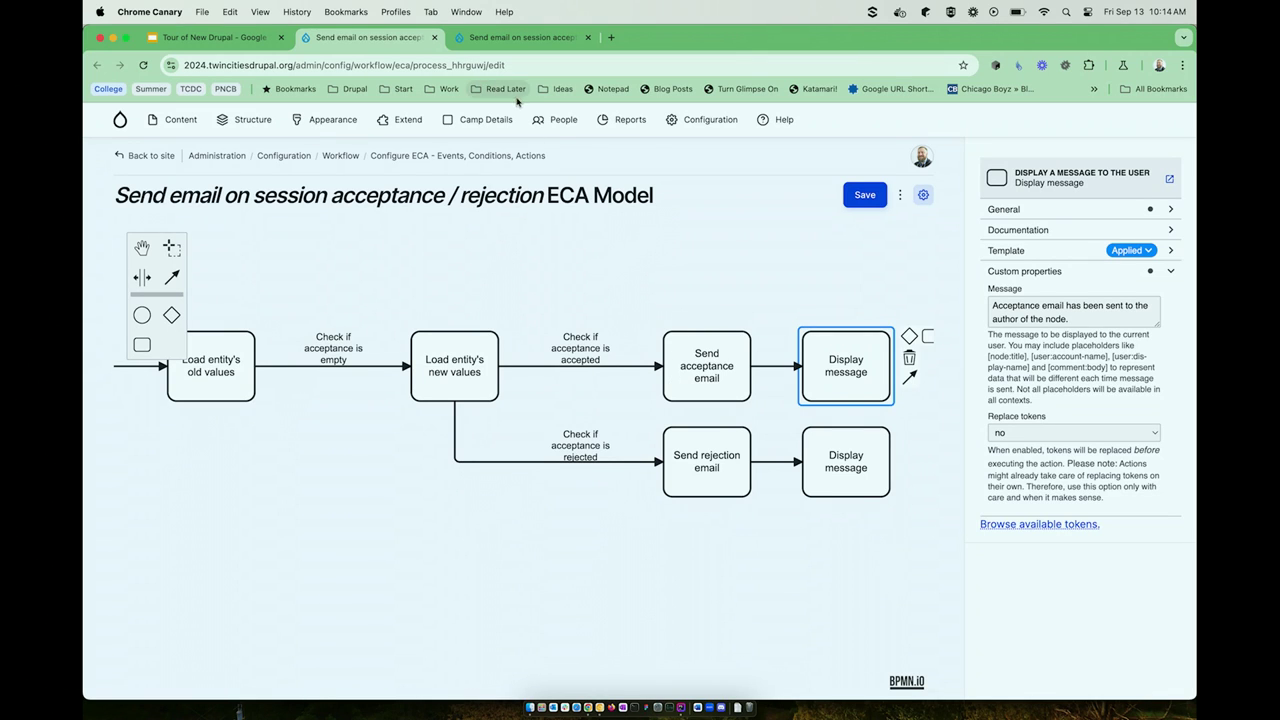
- Return to the Tour of New Drupal slides and open the ECA Library page linked from Demo 2
{"action": "left_click", "coordinate": [238, 42]}
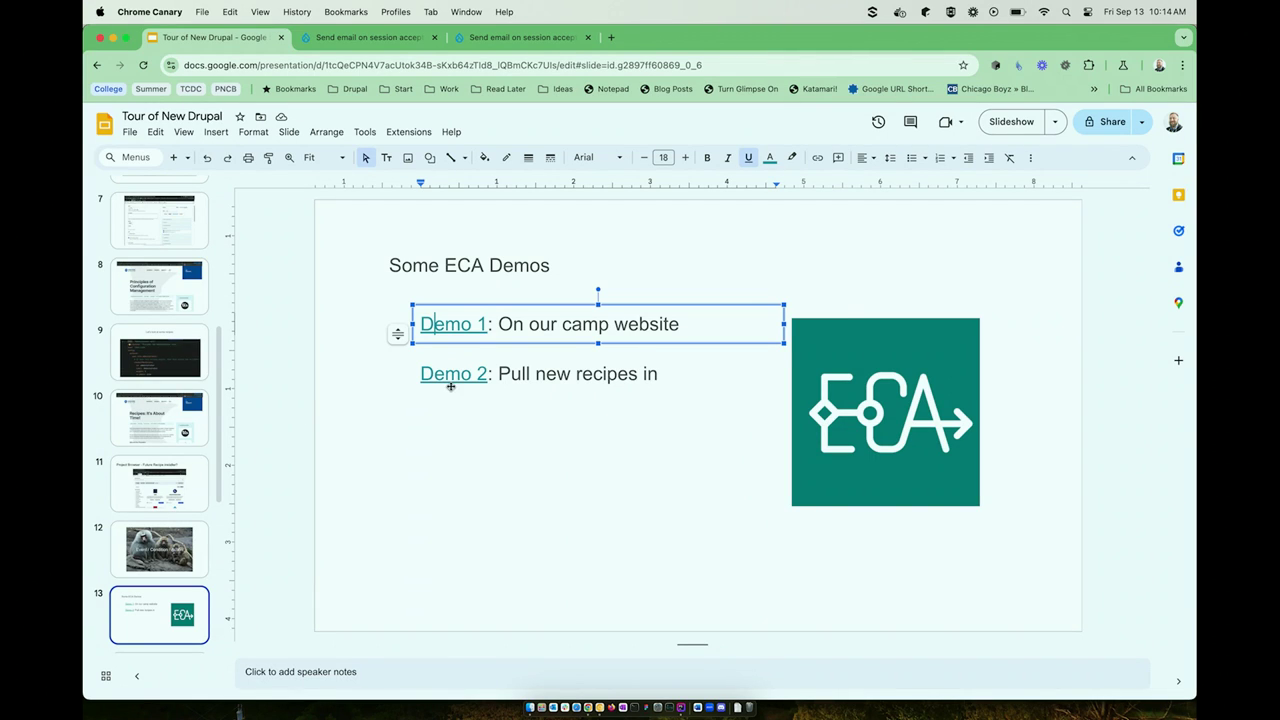
{"action": "left_click", "coordinate": [457, 377]}
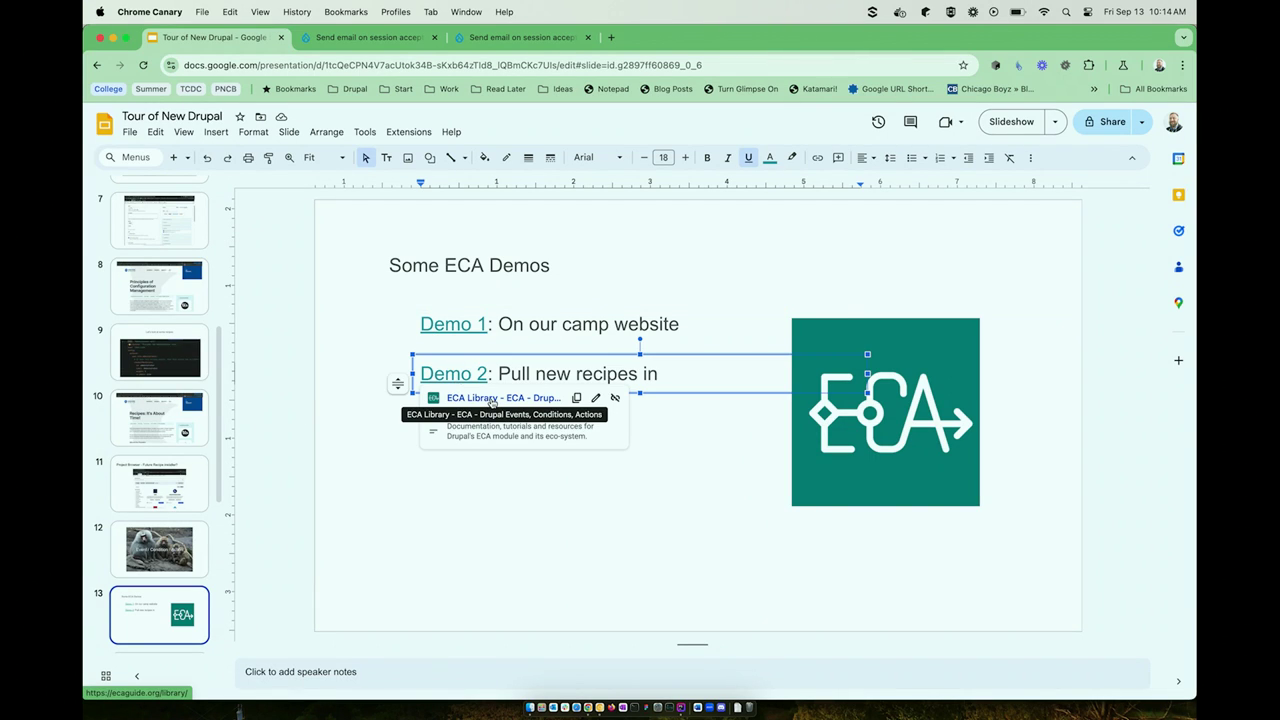
{"action": "right_click", "coordinate": [491, 400]}
{"action": "key", "text": "Escape"}
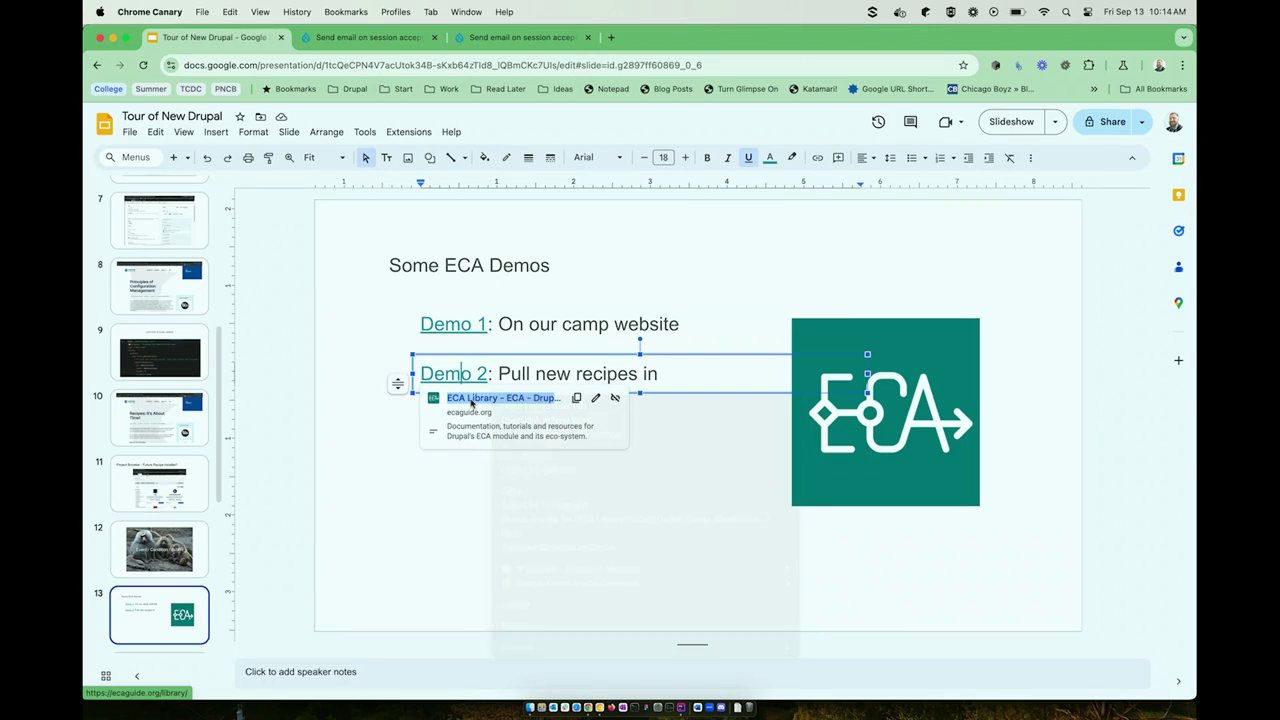
{"action": "left_click", "coordinate": [476, 398]}
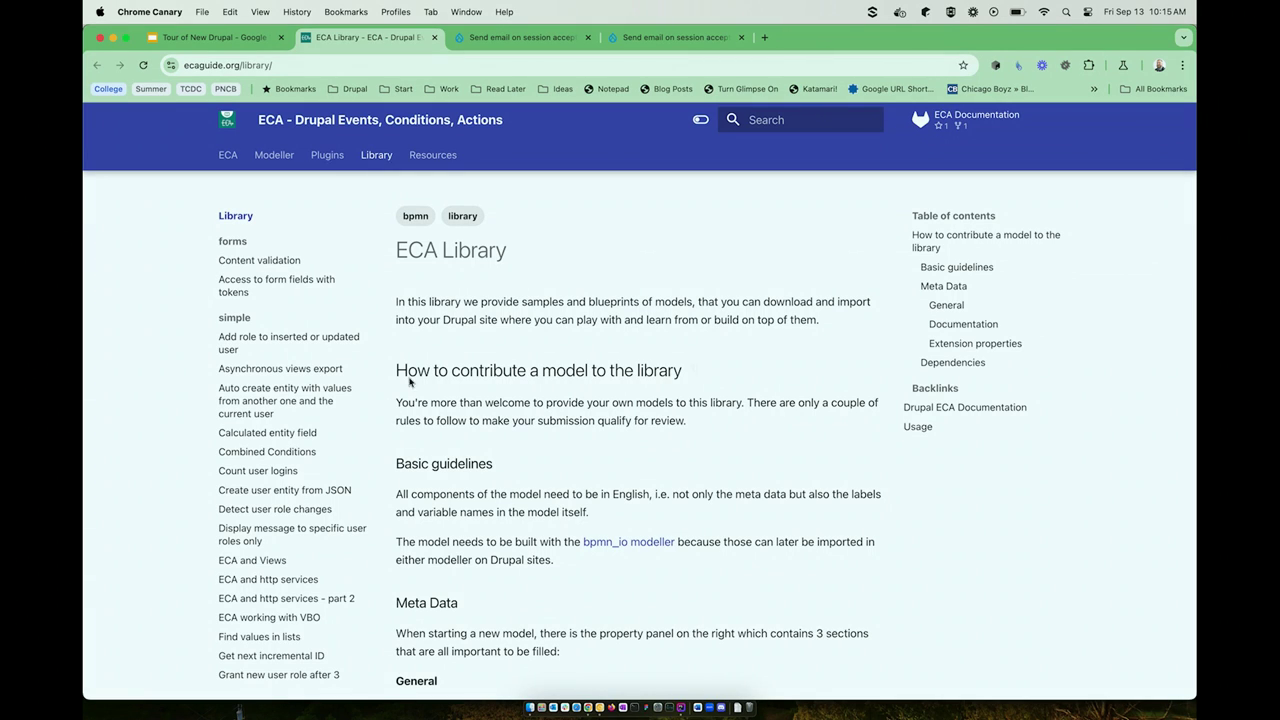
{"action": "scroll", "coordinate": [311, 565], "scroll_direction": "down", "scroll_amount": 1}
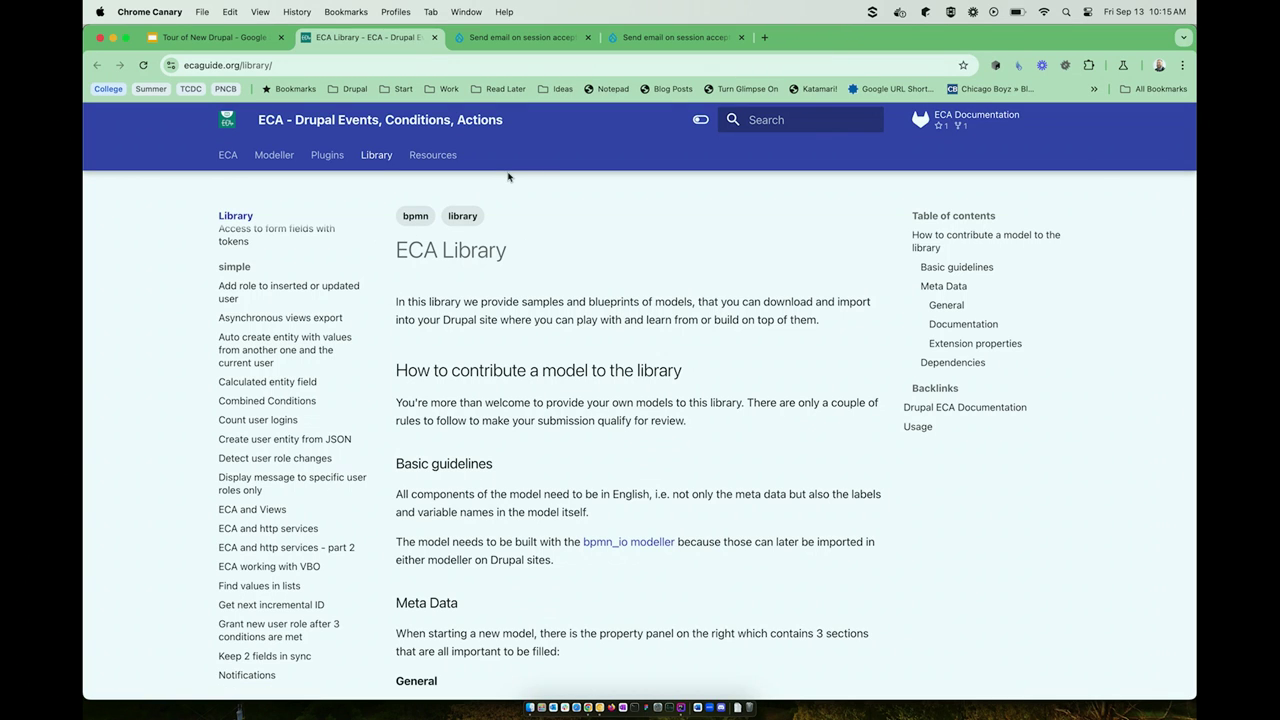
- Switch to the local Drupal site in Google Chrome and view the Count user logins ECA model
{"action": "key", "text": "super+Tab"}
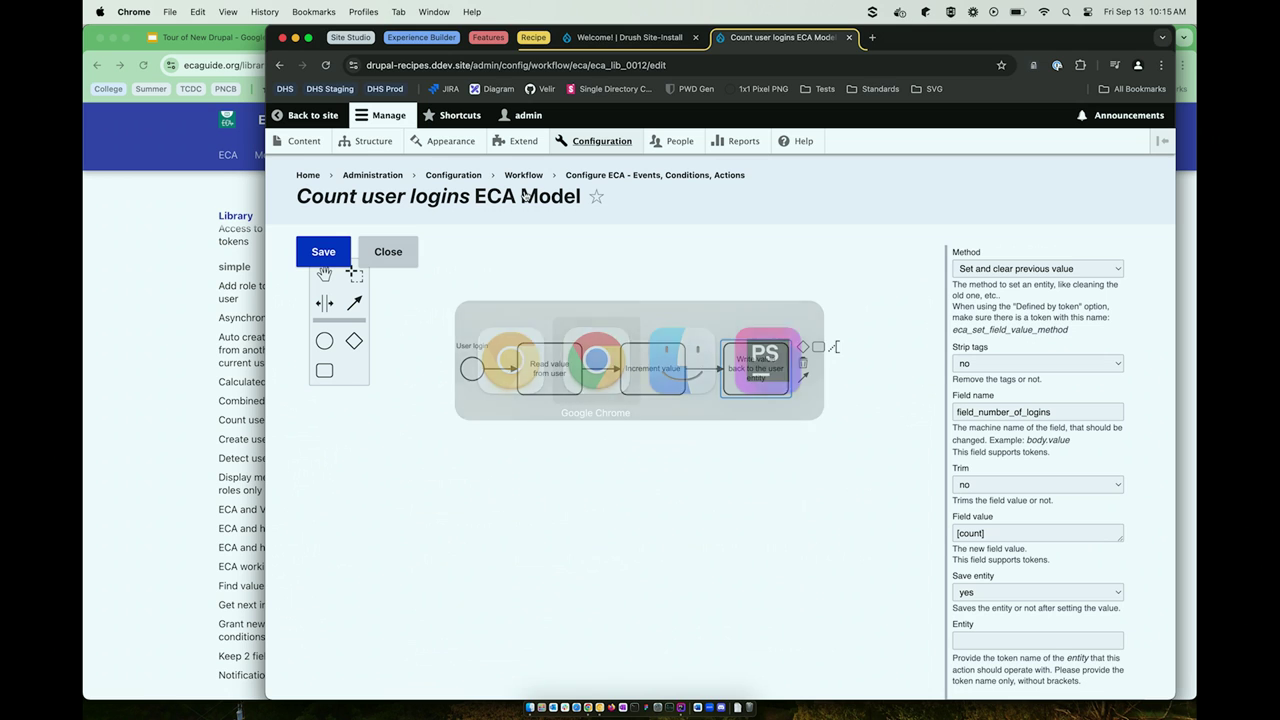
{"action": "key", "text": "super+t"}
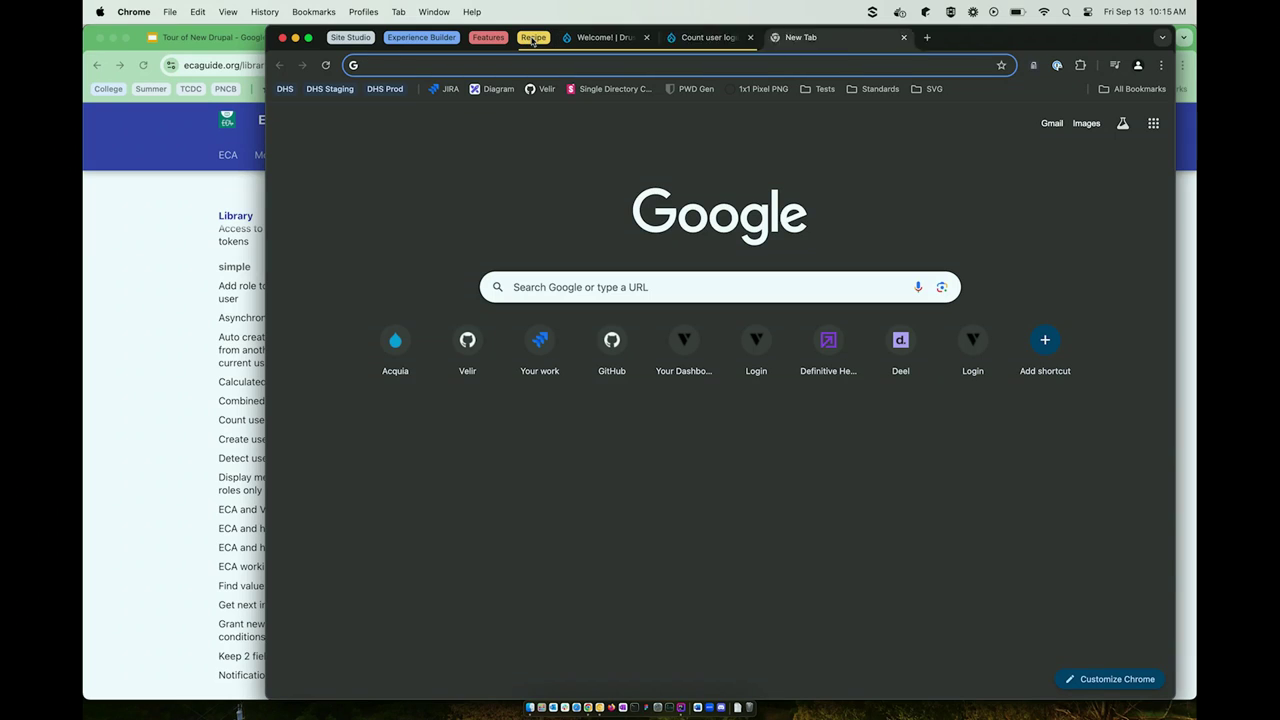
{"action": "left_click", "coordinate": [600, 37]}
{"action": "left_click", "coordinate": [780, 37]}
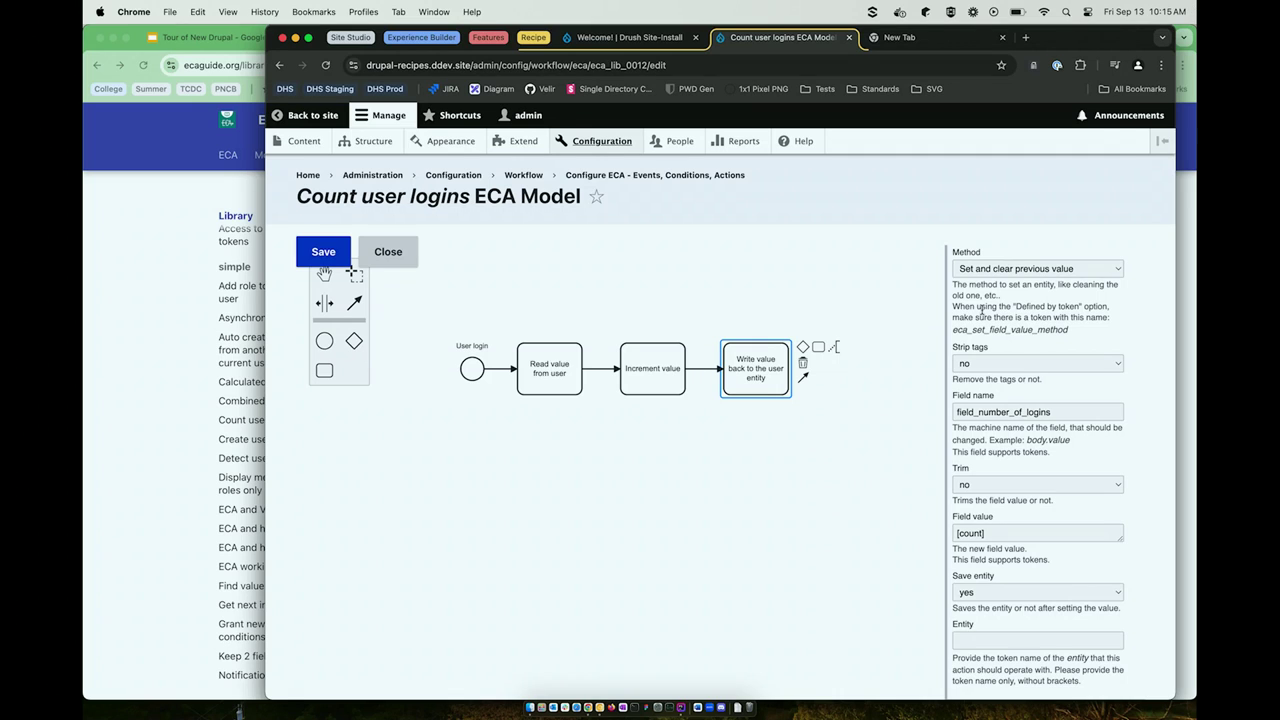
- Go back to the ECA Library in Chrome Canary, open the Calculated entity field model and select its composer require command
{"action": "left_click", "coordinate": [168, 314]}
{"action": "scroll", "coordinate": [257, 452], "scroll_direction": "down", "scroll_amount": 8}
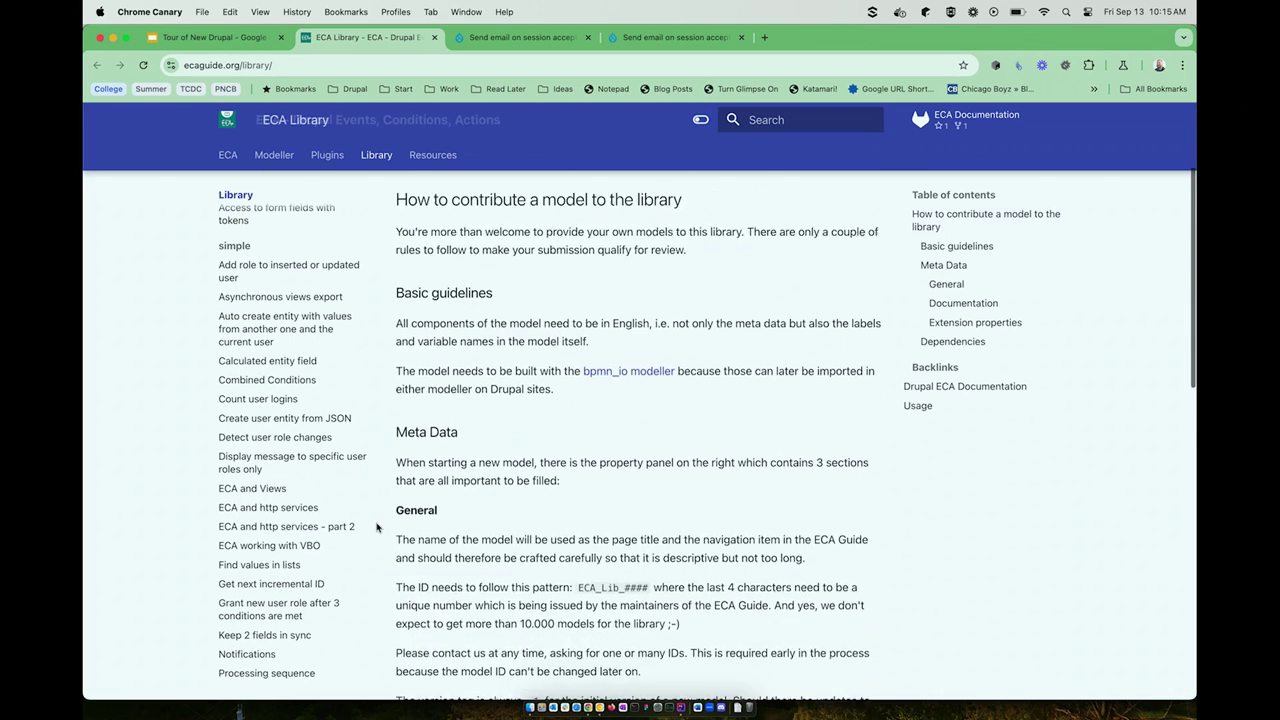
{"action": "left_click", "coordinate": [270, 329]}
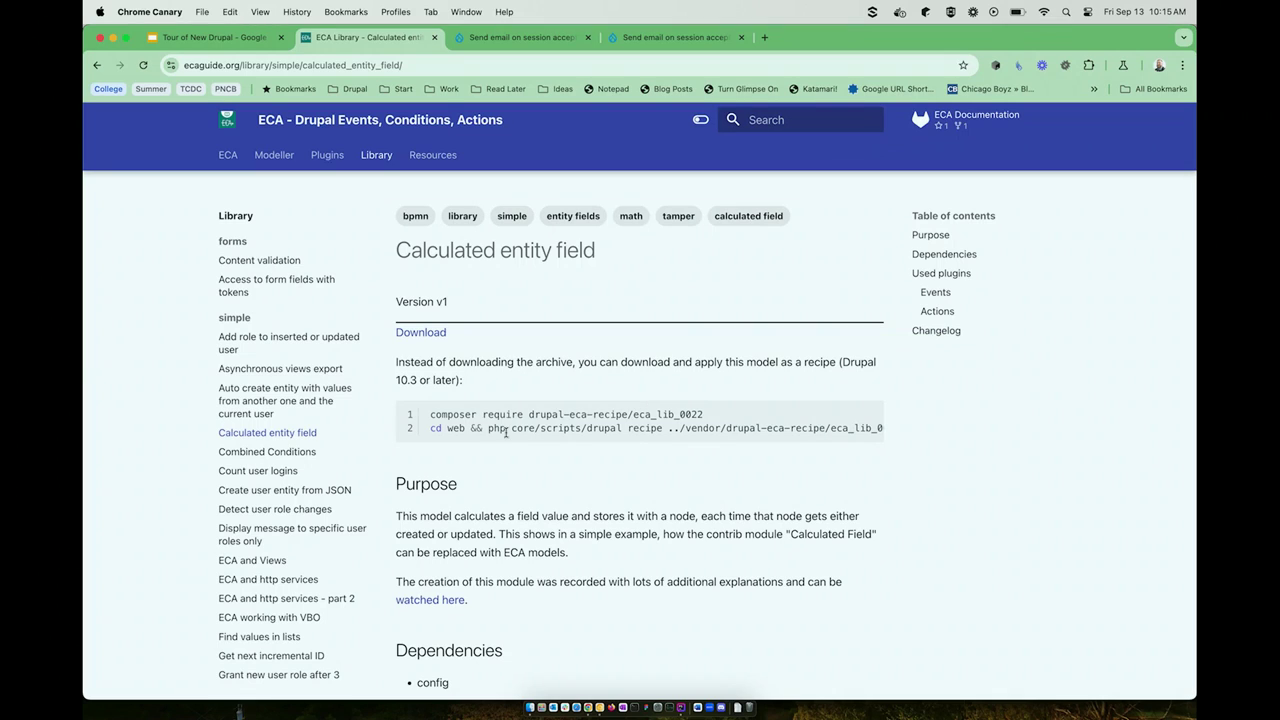
{"action": "left_click_drag", "start_coordinate": [433, 413], "coordinate": [706, 412]}
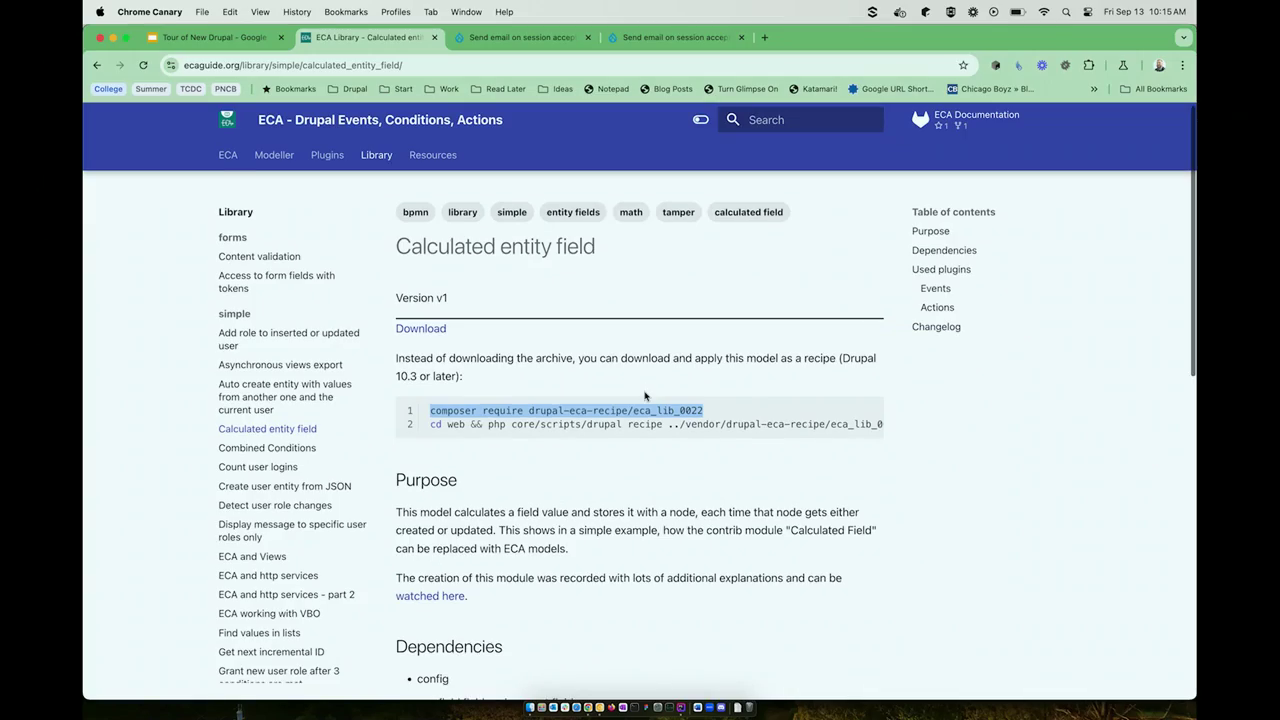
- Switch to PhpStorm and bring up the drupal-recipes project
{"action": "key", "text": "ctrl+Up"}
{"action": "left_click", "coordinate": [400, 399]}
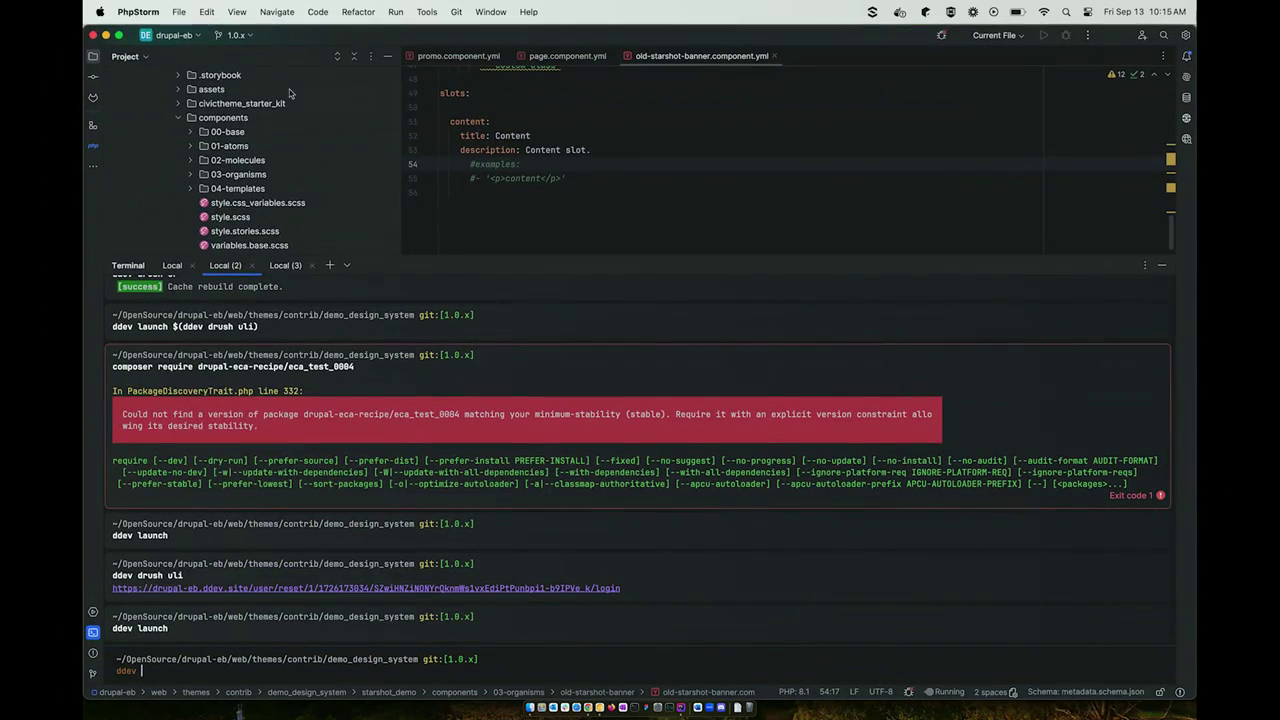
{"action": "left_click", "coordinate": [174, 36]}
{"action": "type", "text": "dru"}
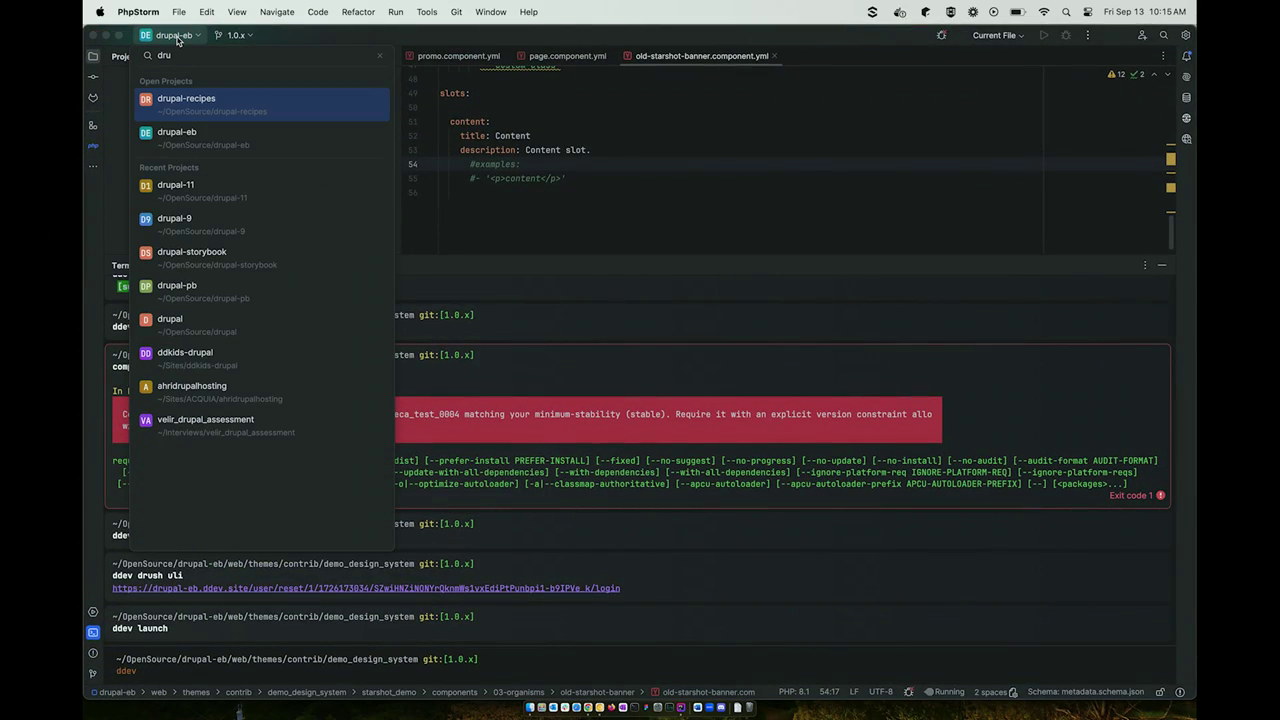
{"action": "type", "text": "pal-re"}
{"action": "key", "text": "Return"}
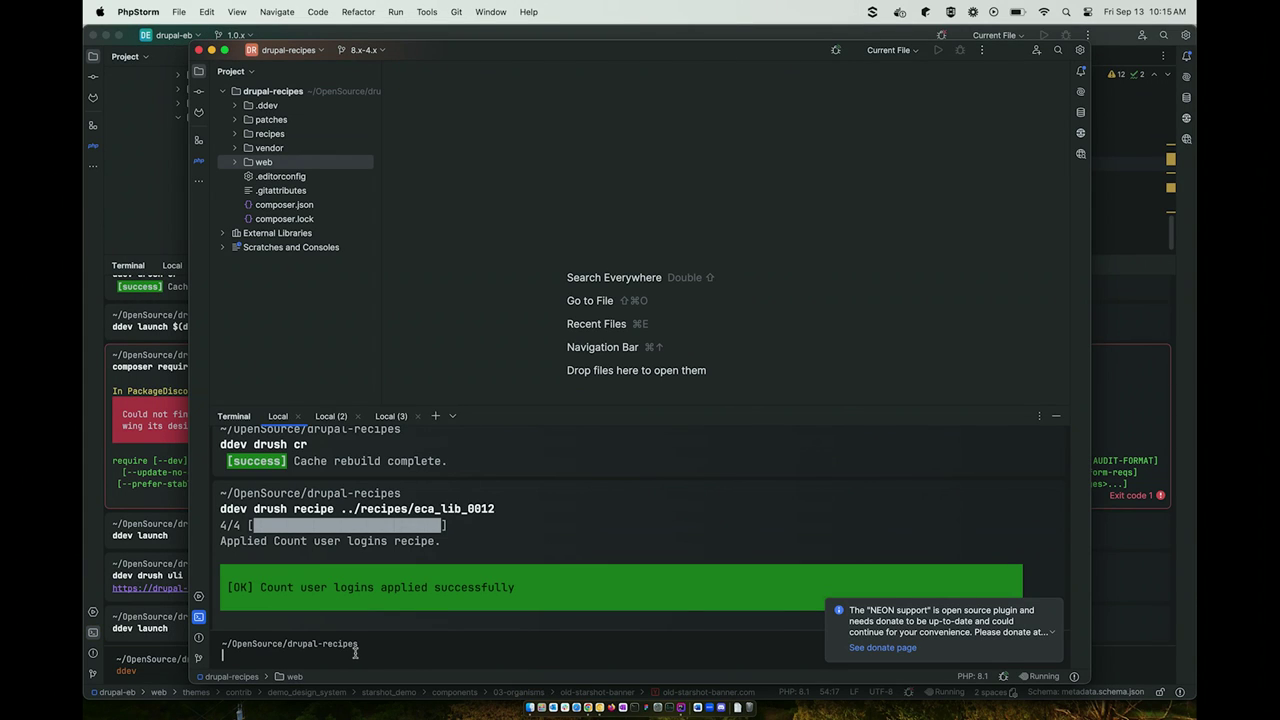
- Run composer require drupal-eca-recipe/eca_lib_0022 in the project's terminal and rebuild the cache with ddev drush cr
{"action": "type", "text": "ddev launch $(ddev drush uli) composer require drupal-eca-recipe/eca_lib_0022"}
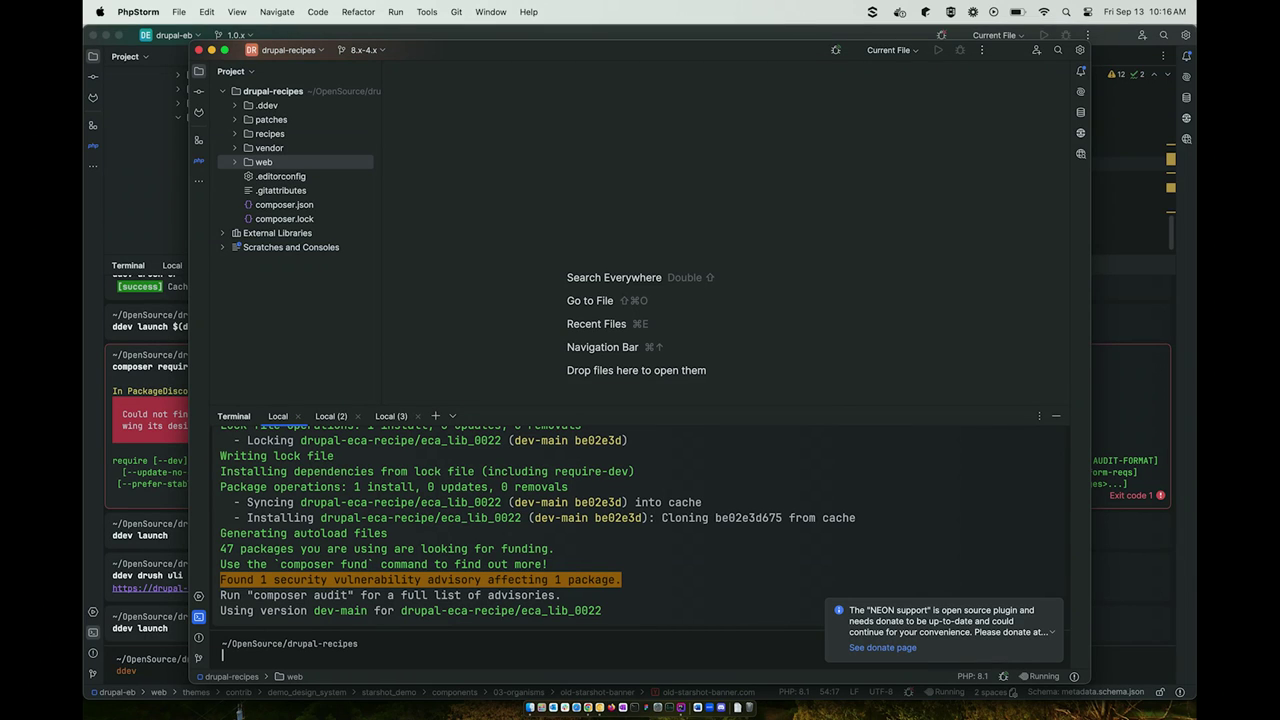
{"action": "type", "text": "ddev drush cr"}
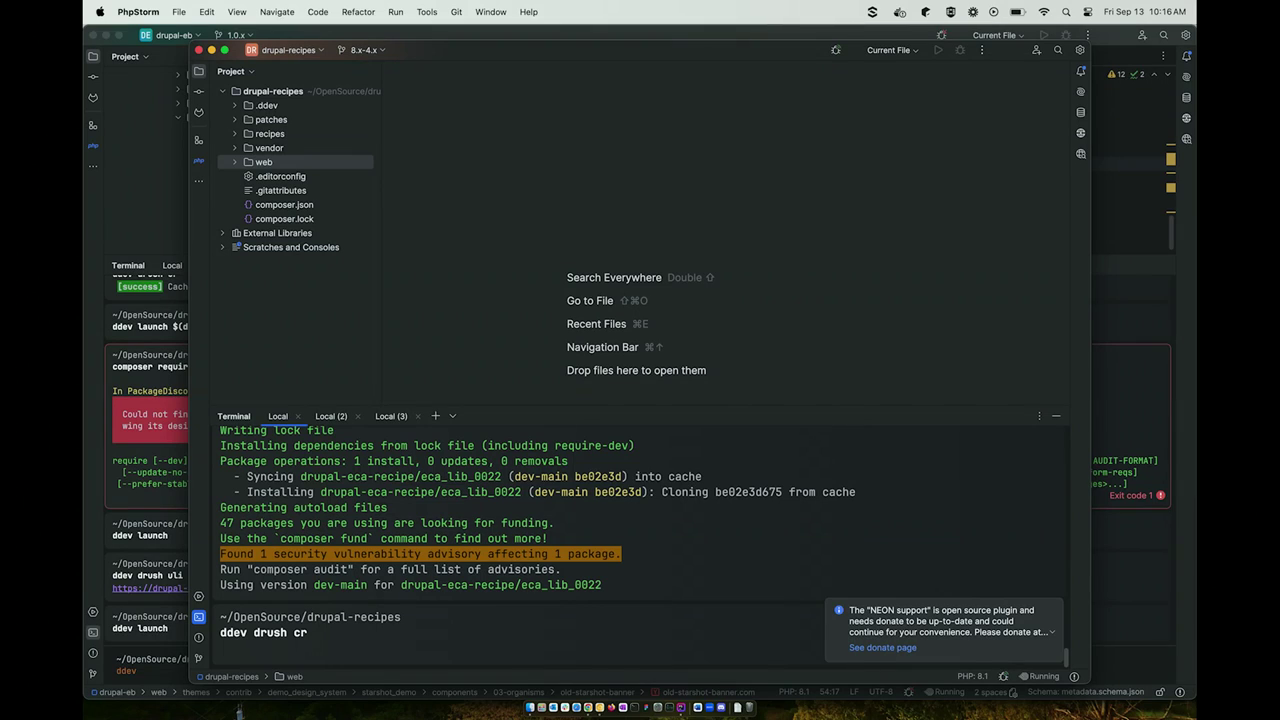
{"action": "key", "text": "Return"}
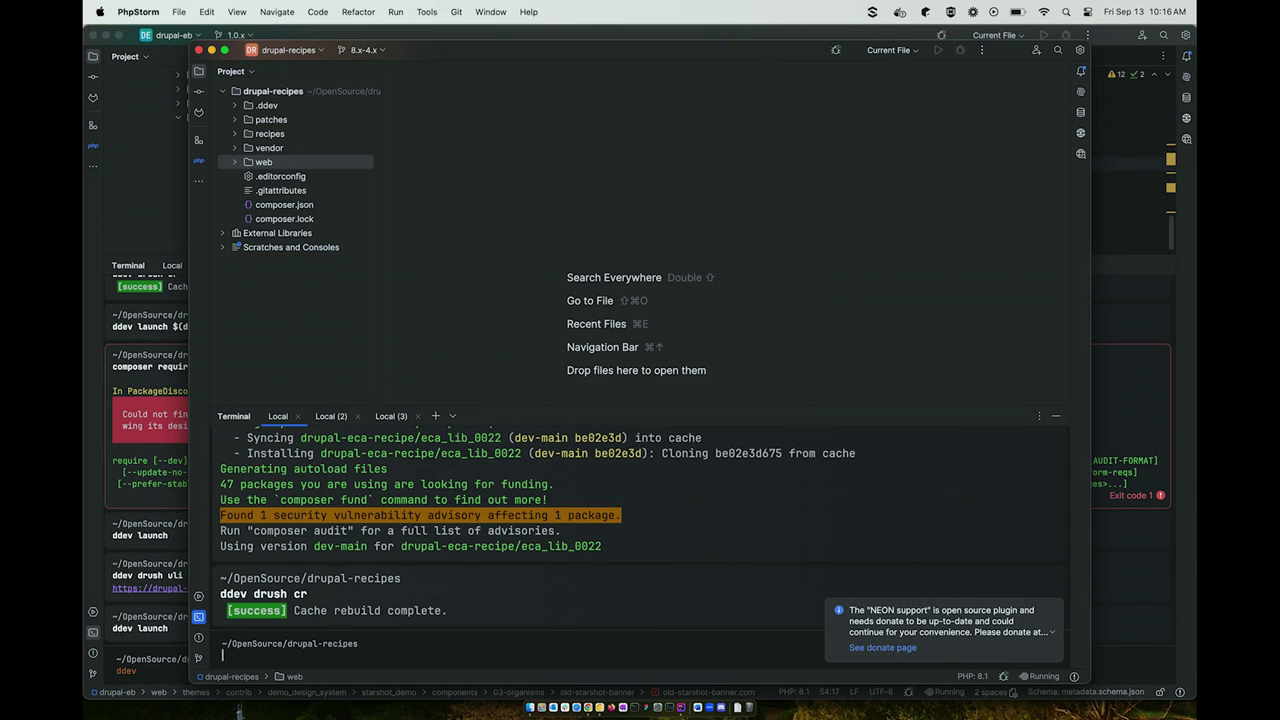
- Check the library's recipe command, and apply the recipe in the PhpStorm terminal with ddev drush recipe ../recipes/eca_lib_0022
{"action": "key", "text": "super+Tab"}
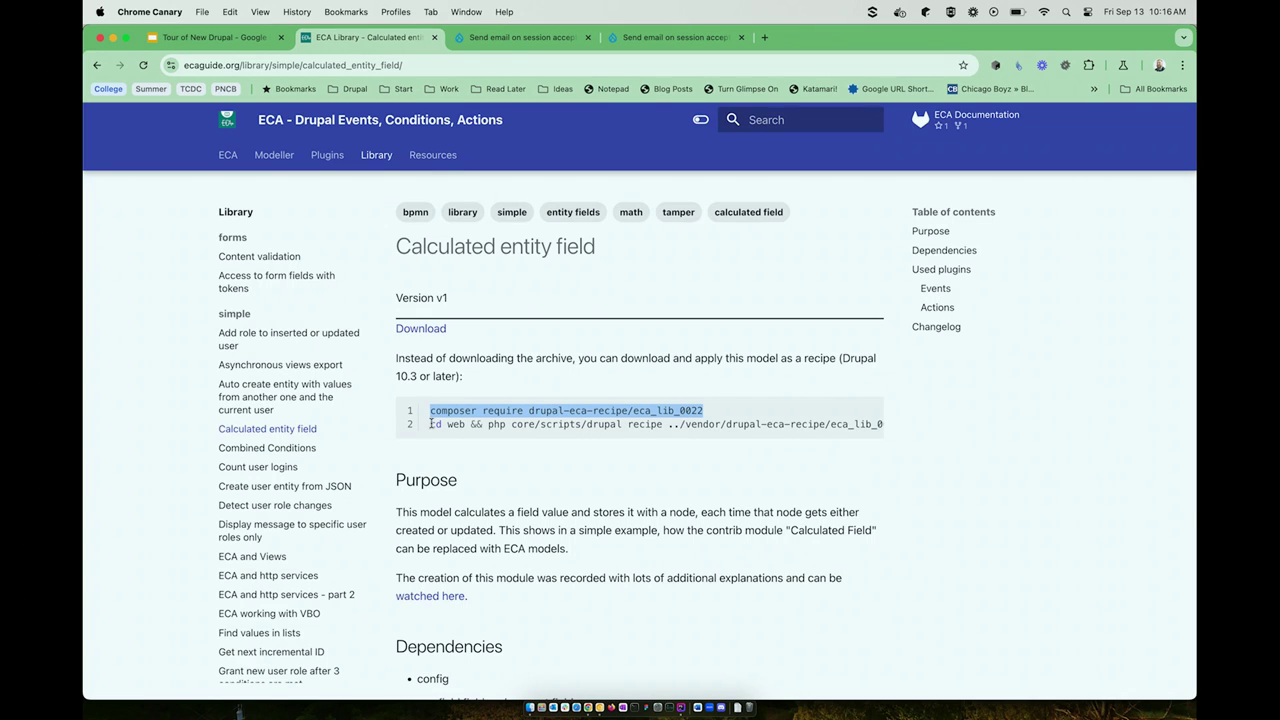
{"action": "key", "text": "super+Tab"}
{"action": "type", "text": "dde"}
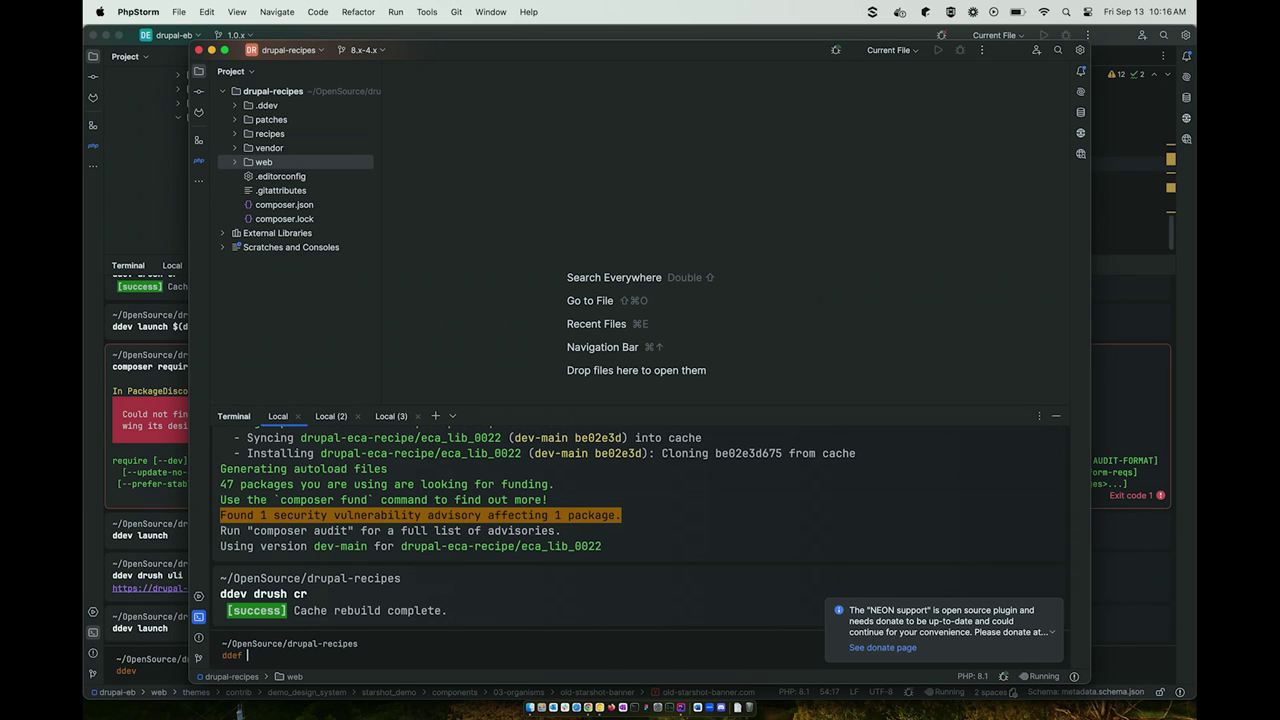
{"action": "key", "text": "Up"}
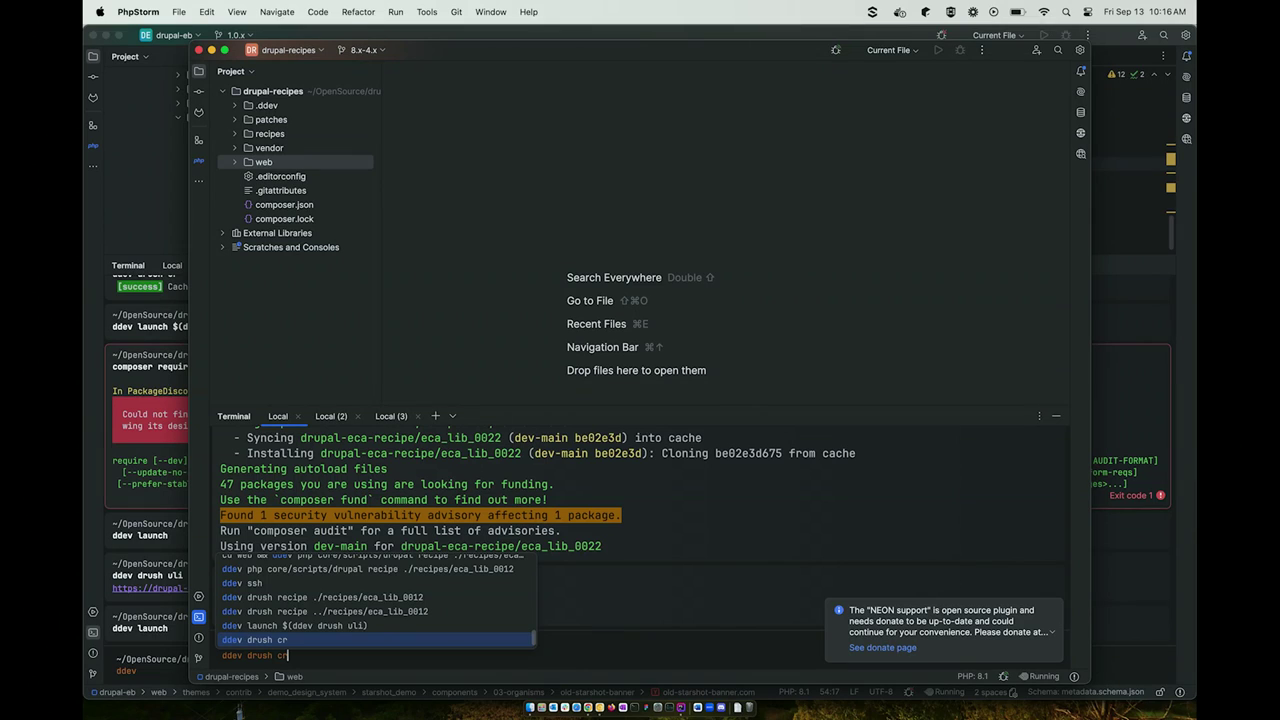
{"action": "key", "text": "Up"}
{"action": "key", "text": "Up"}
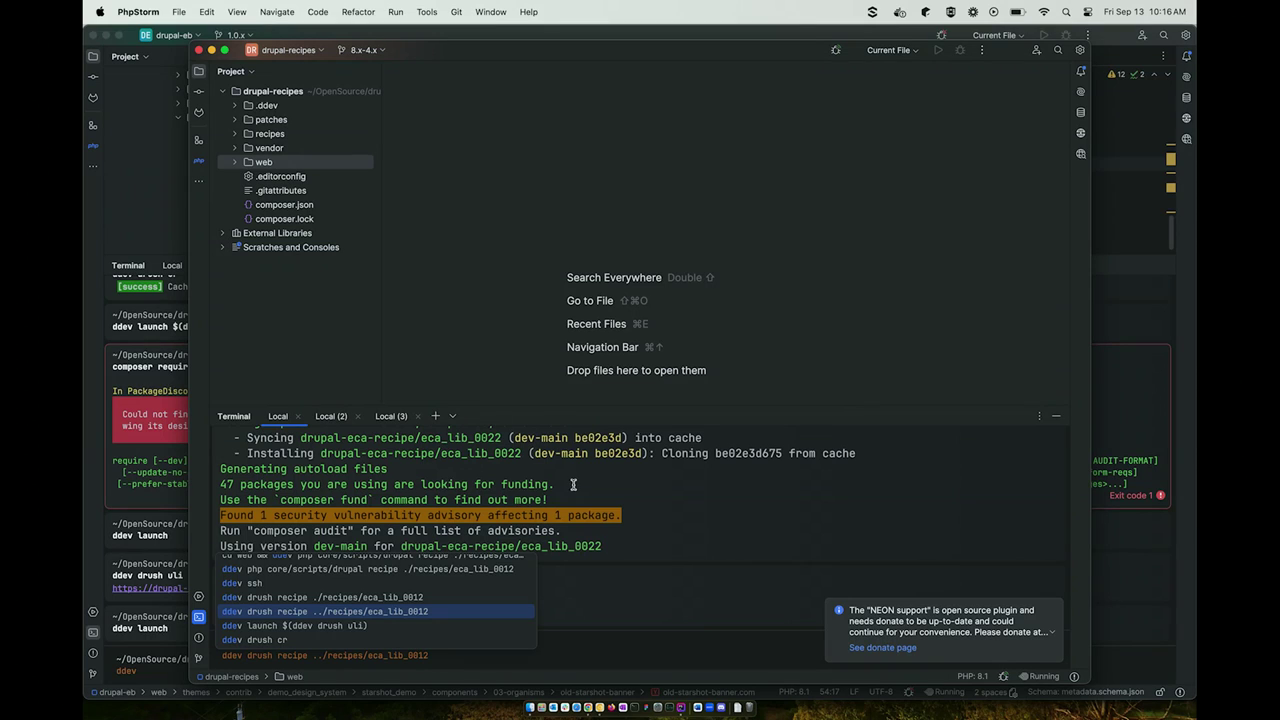
{"action": "key", "text": "BackSpace"}
{"action": "key", "text": "BackSpace"}
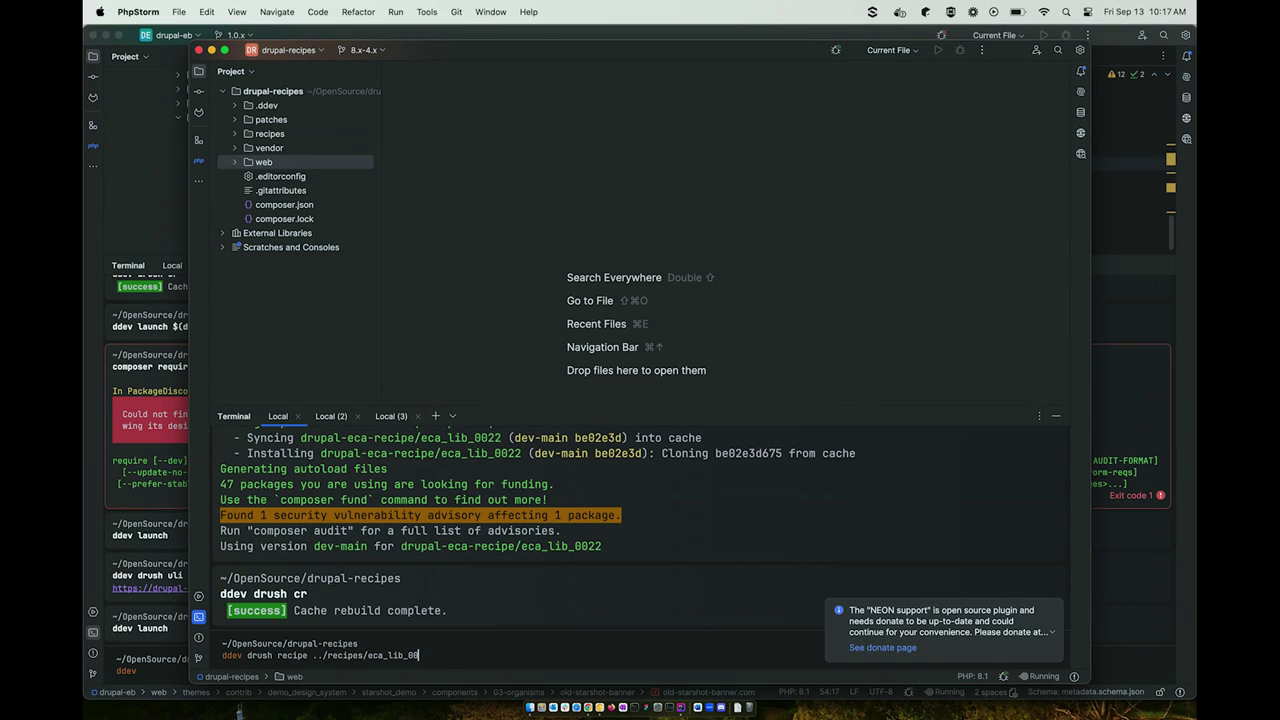
{"action": "type", "text": "22"}
{"action": "key", "text": "Return"}
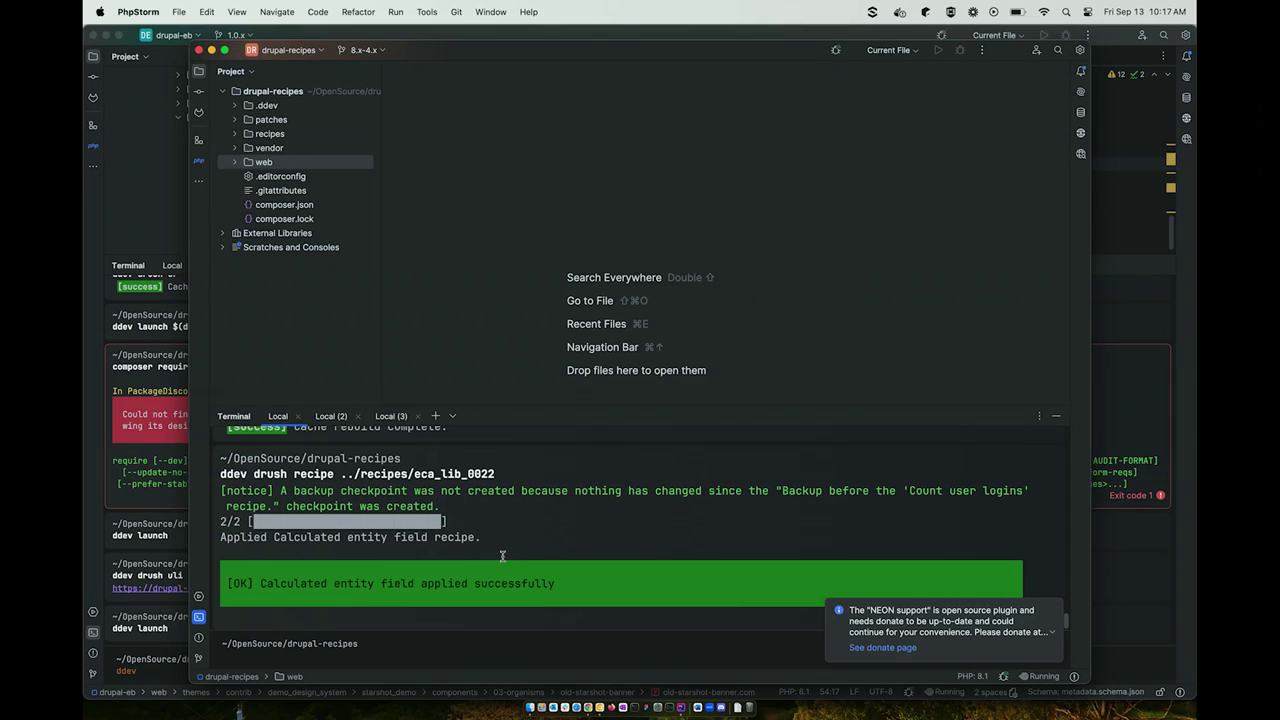
- Open recipe.yml from recipes/eca_lib_0022 to examine its install list, and ignore the JSON schema for this file
{"action": "left_click", "coordinate": [235, 133]}
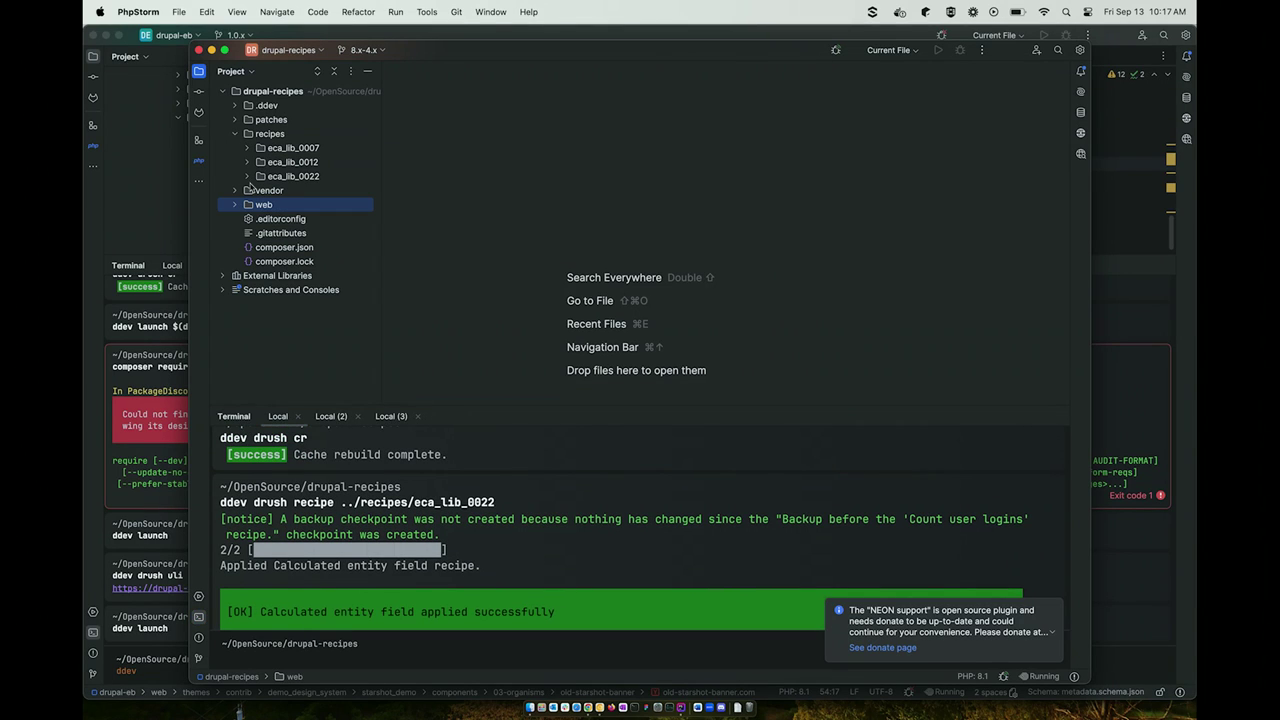
{"action": "left_click", "coordinate": [247, 177]}
{"action": "double_click", "coordinate": [300, 233]}
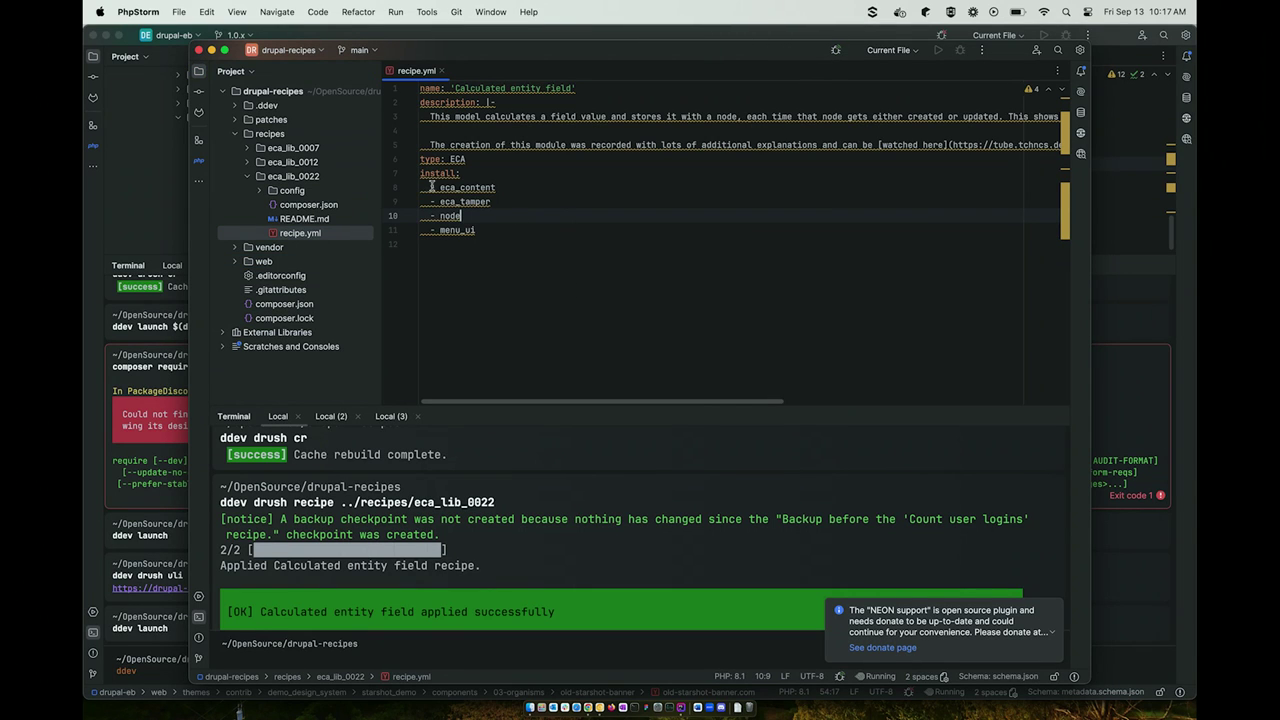
{"action": "left_click_drag", "start_coordinate": [429, 187], "coordinate": [493, 187]}
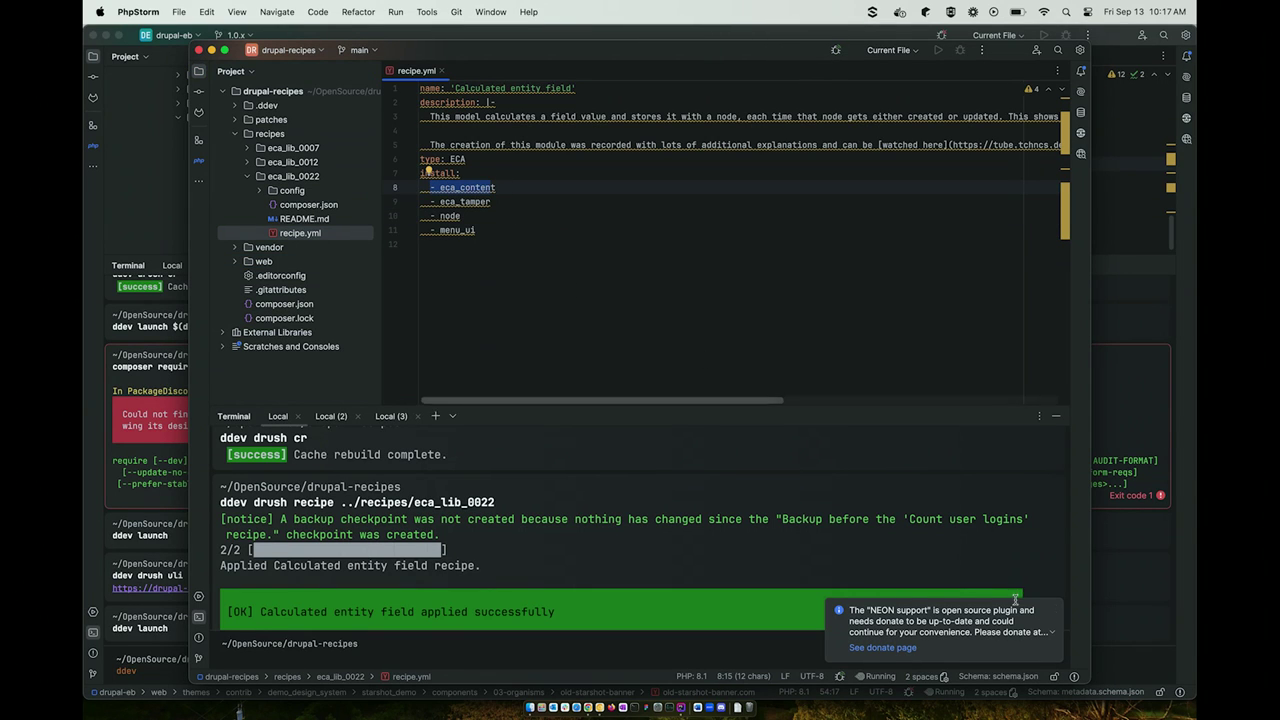
{"action": "left_click", "coordinate": [997, 676]}
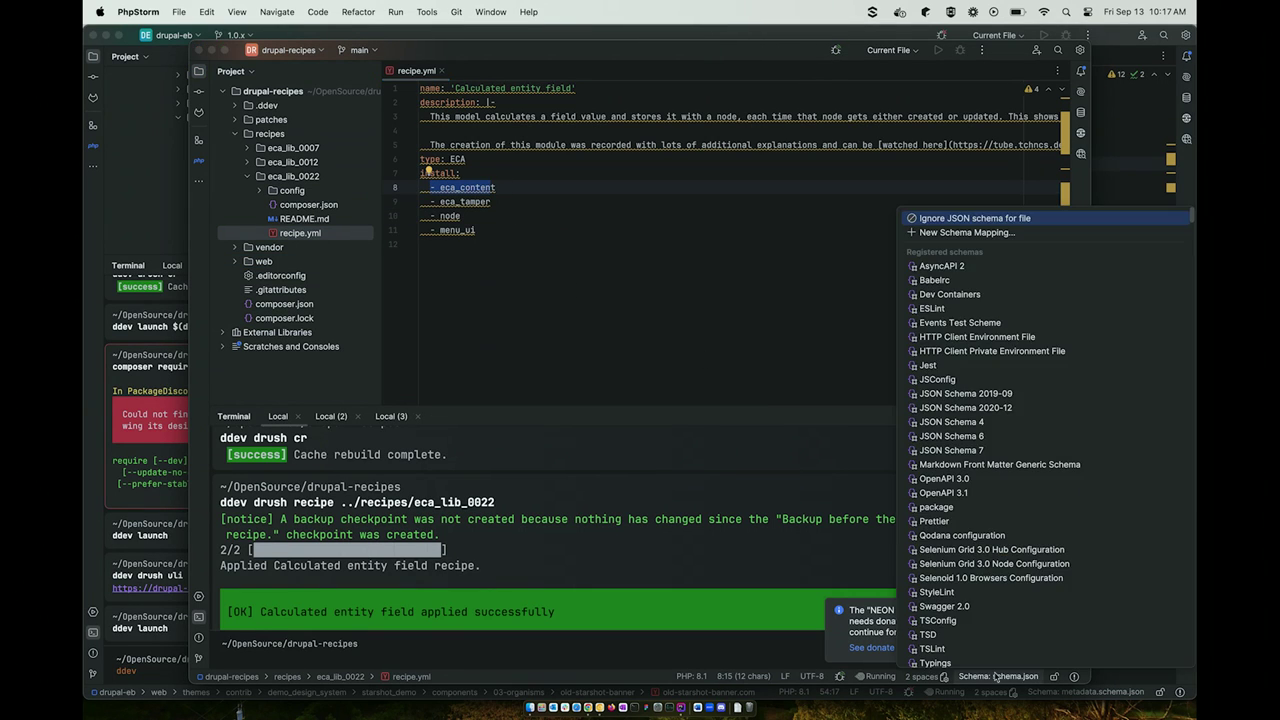
{"action": "left_click", "coordinate": [965, 218]}
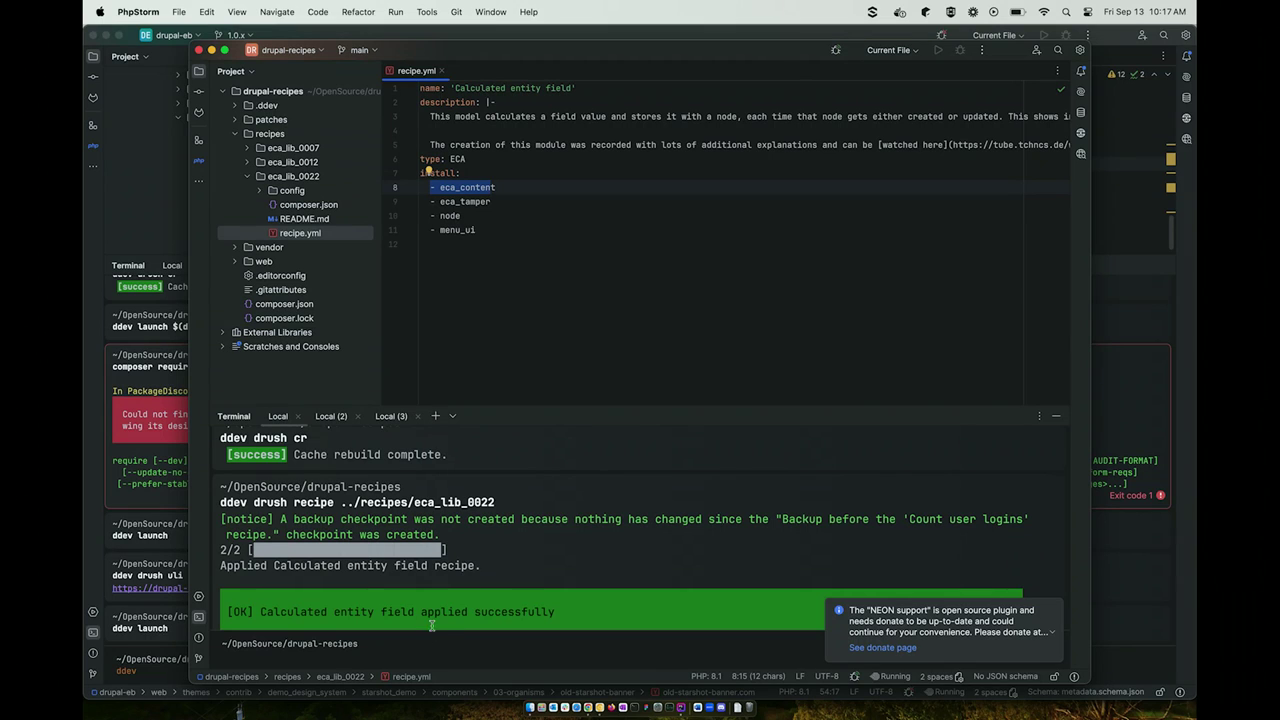
- Switch to the local Drupal site in Google Chrome and open its Configuration page in a new tab
{"action": "key", "text": "super+Tab"}
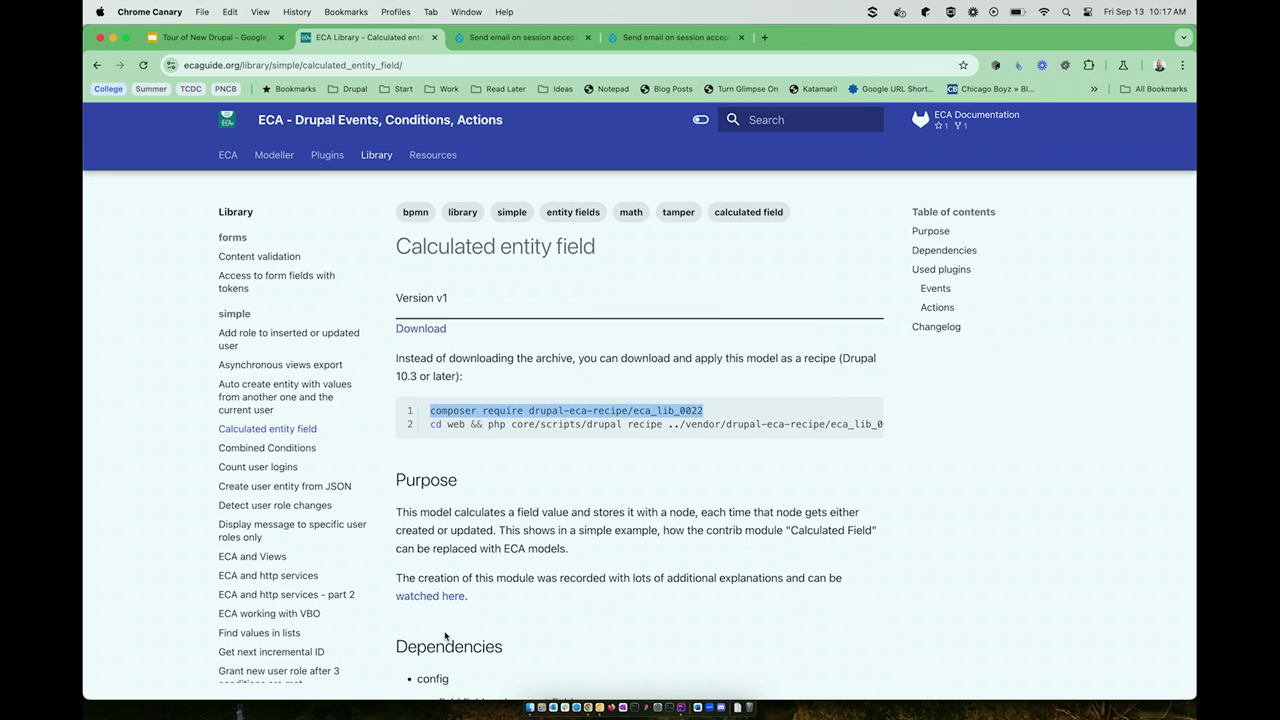
{"action": "key", "text": "super+Tab"}
{"action": "key", "text": "super+Tab"}
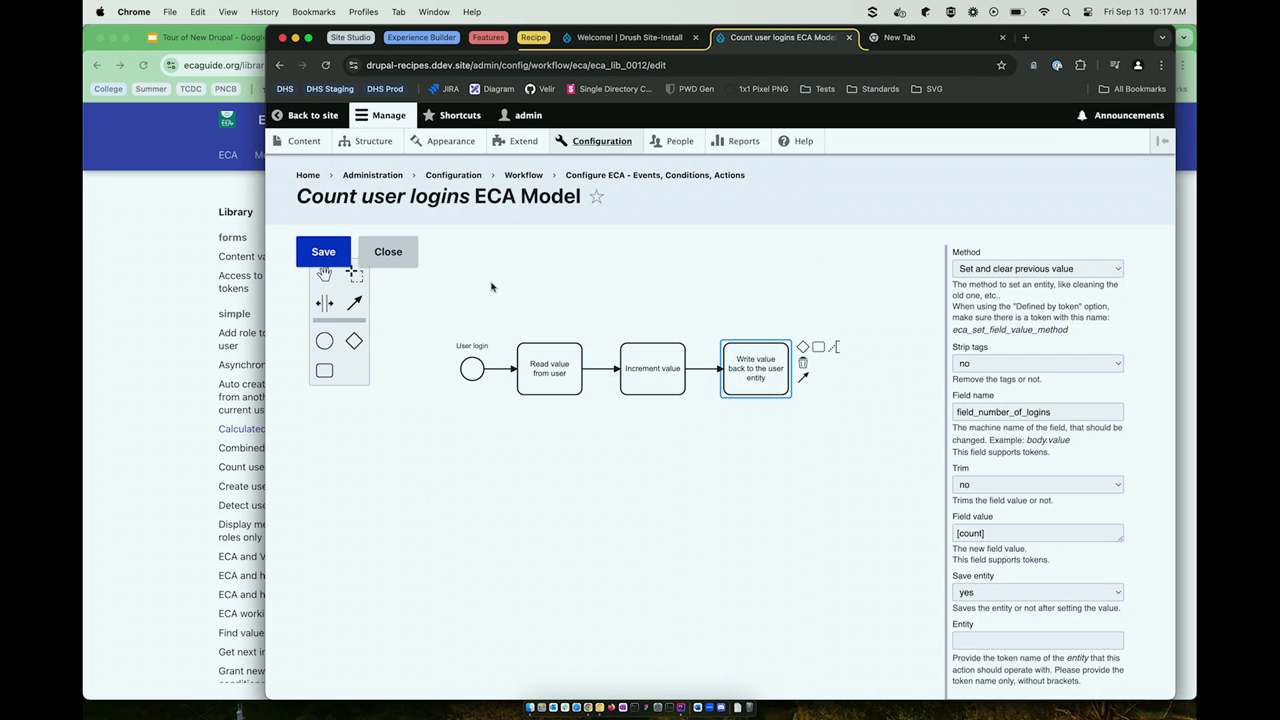
{"action": "left_click", "coordinate": [617, 150], "text": "super"}
{"action": "key", "text": "ctrl+Tab"}
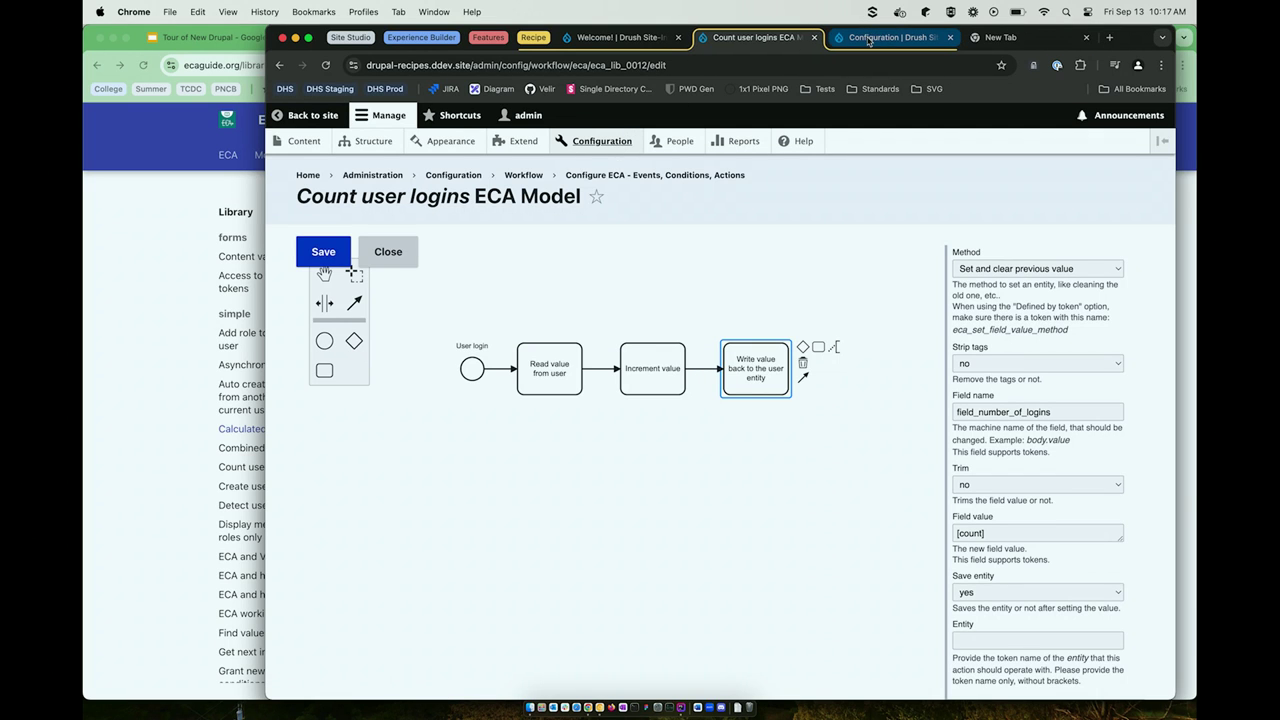
- Open the Calculated entity field model from the ECA workflow configuration for editing
{"action": "scroll", "coordinate": [709, 335], "scroll_direction": "down", "scroll_amount": 5}
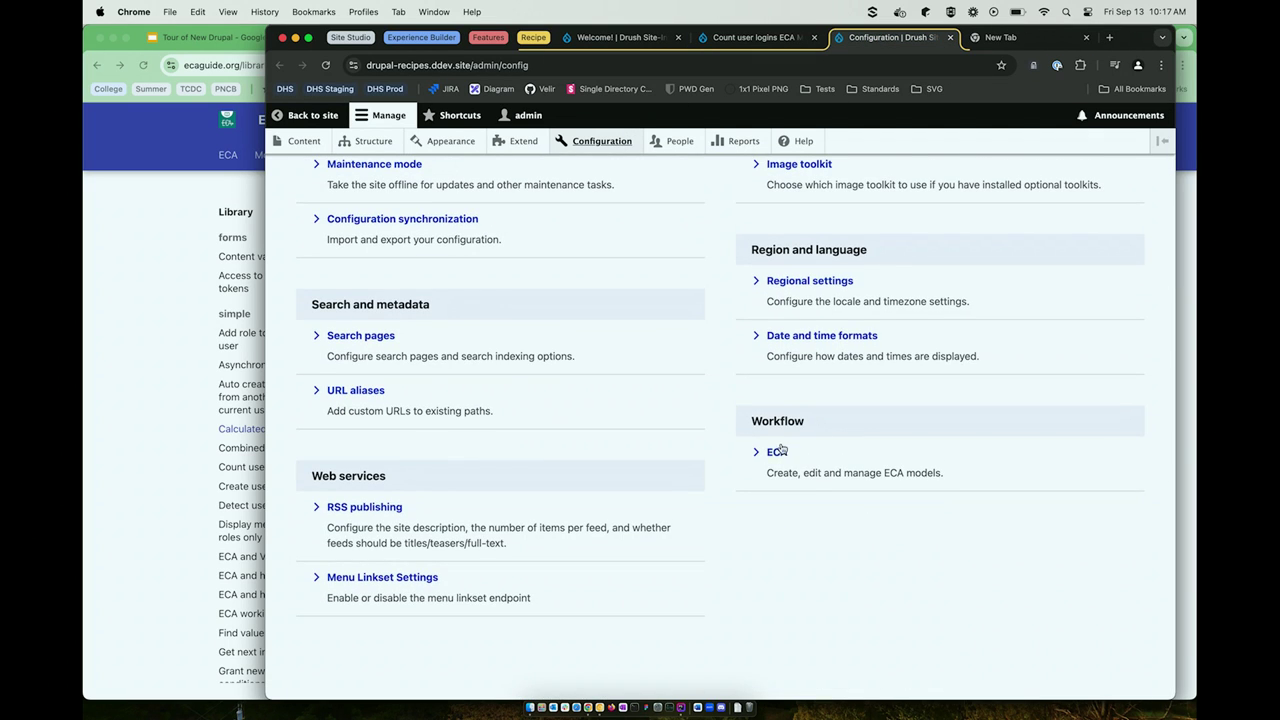
{"action": "left_click", "coordinate": [777, 446]}
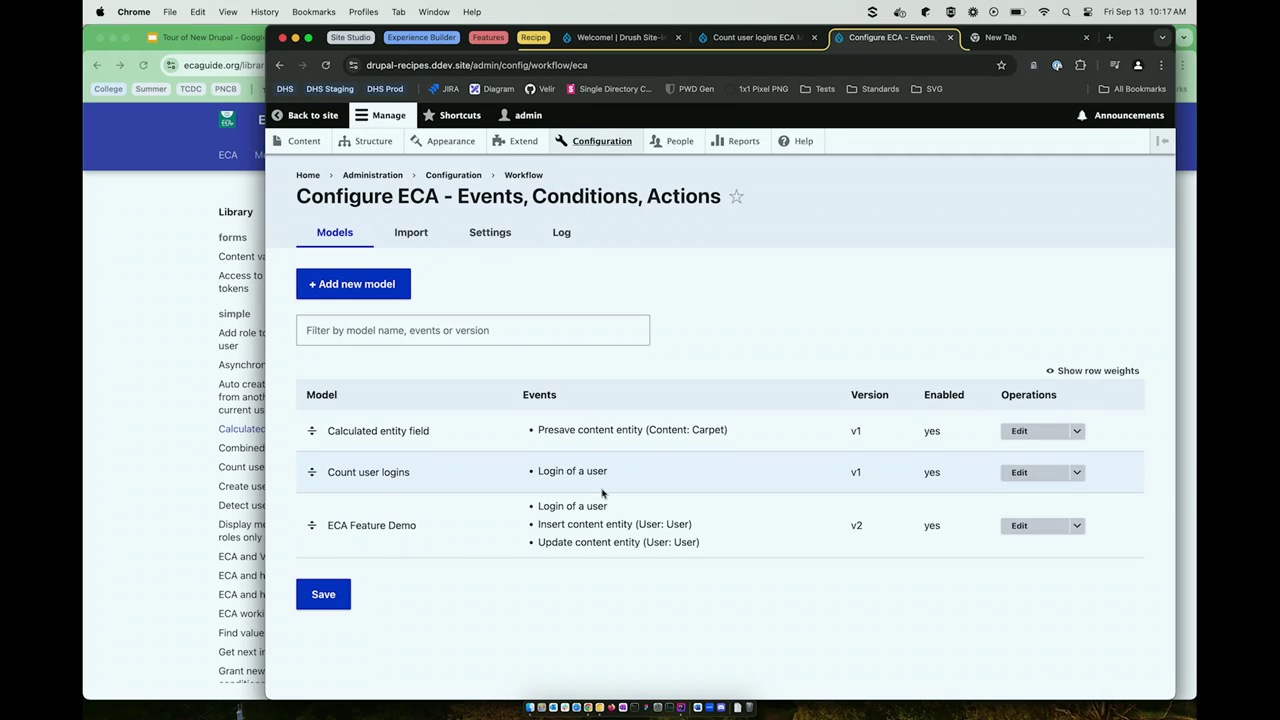
{"action": "left_click", "coordinate": [1012, 438]}
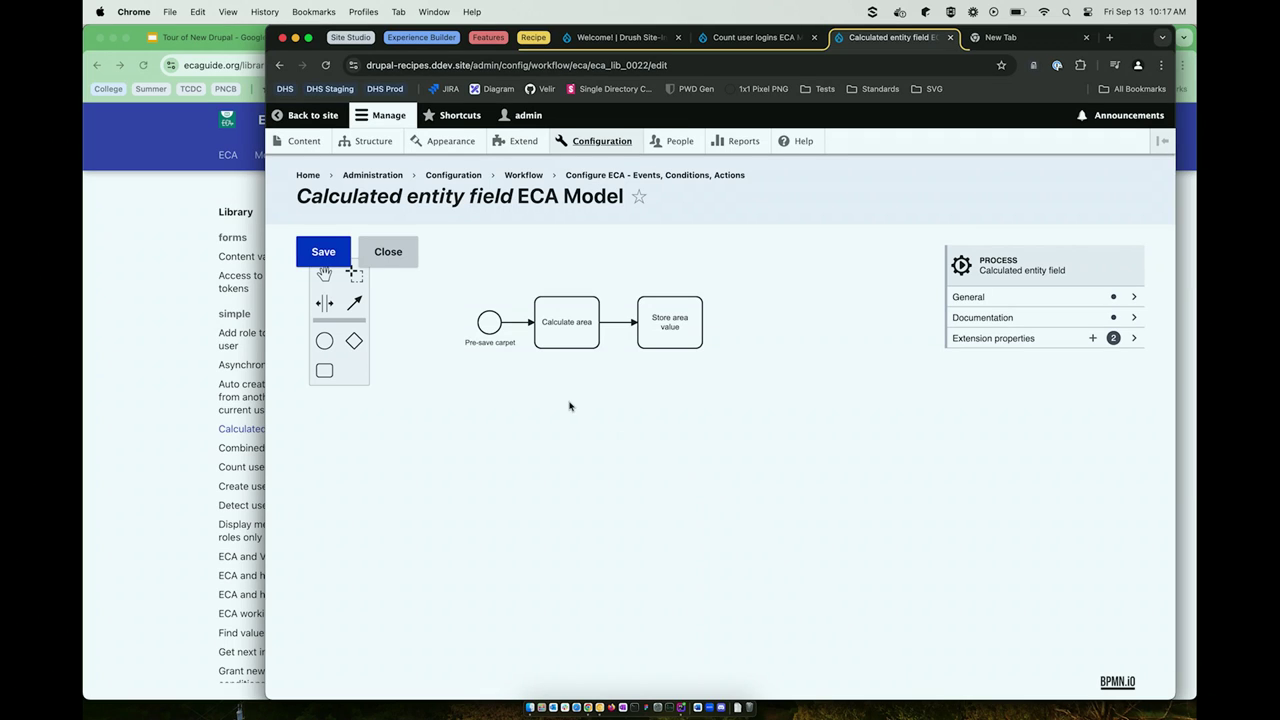
- Examine the properties of the model's Pre-save carpet event and its Calculate area and Store area value actions
{"action": "left_click", "coordinate": [489, 323]}
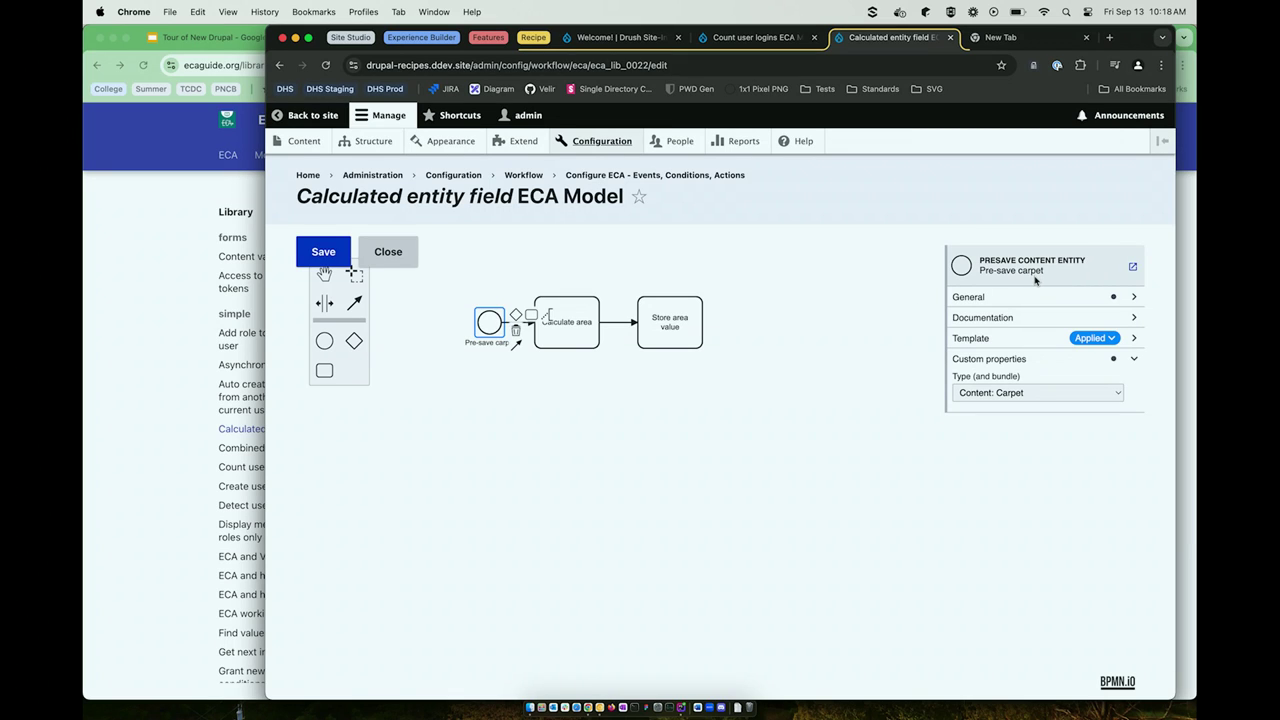
{"action": "left_click", "coordinate": [562, 340]}
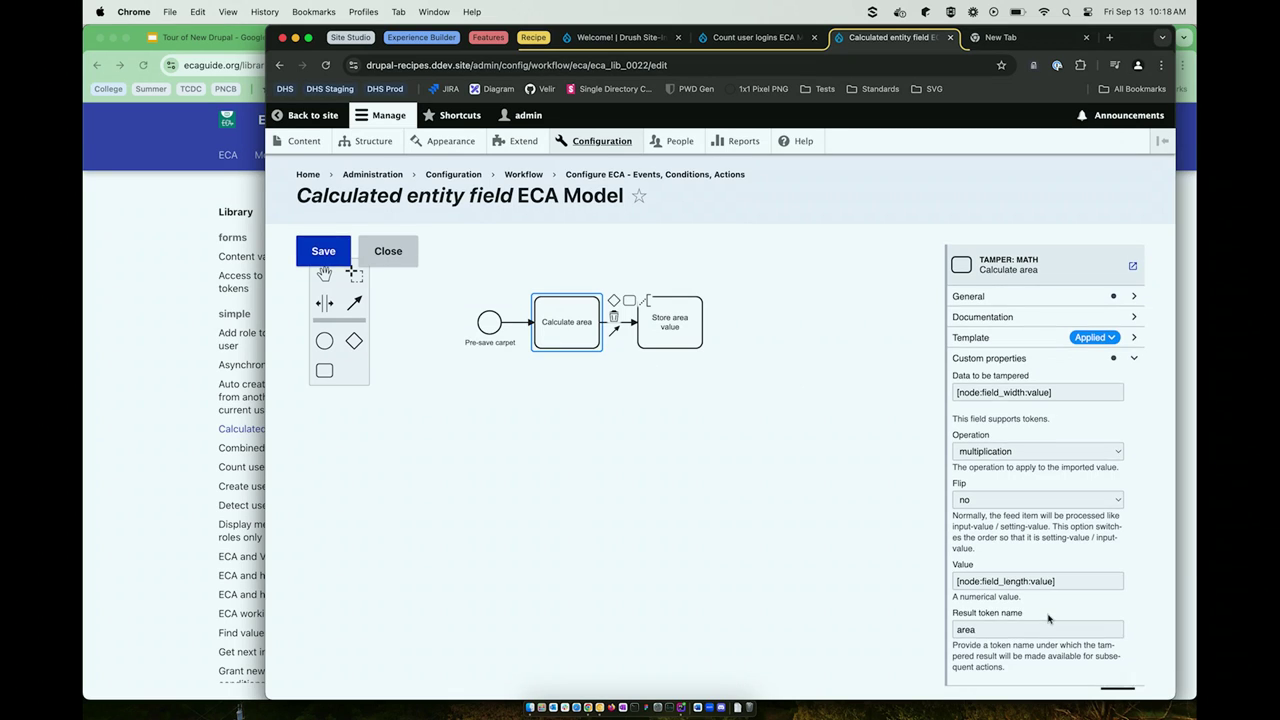
{"action": "left_click_drag", "start_coordinate": [977, 631], "coordinate": [947, 634]}
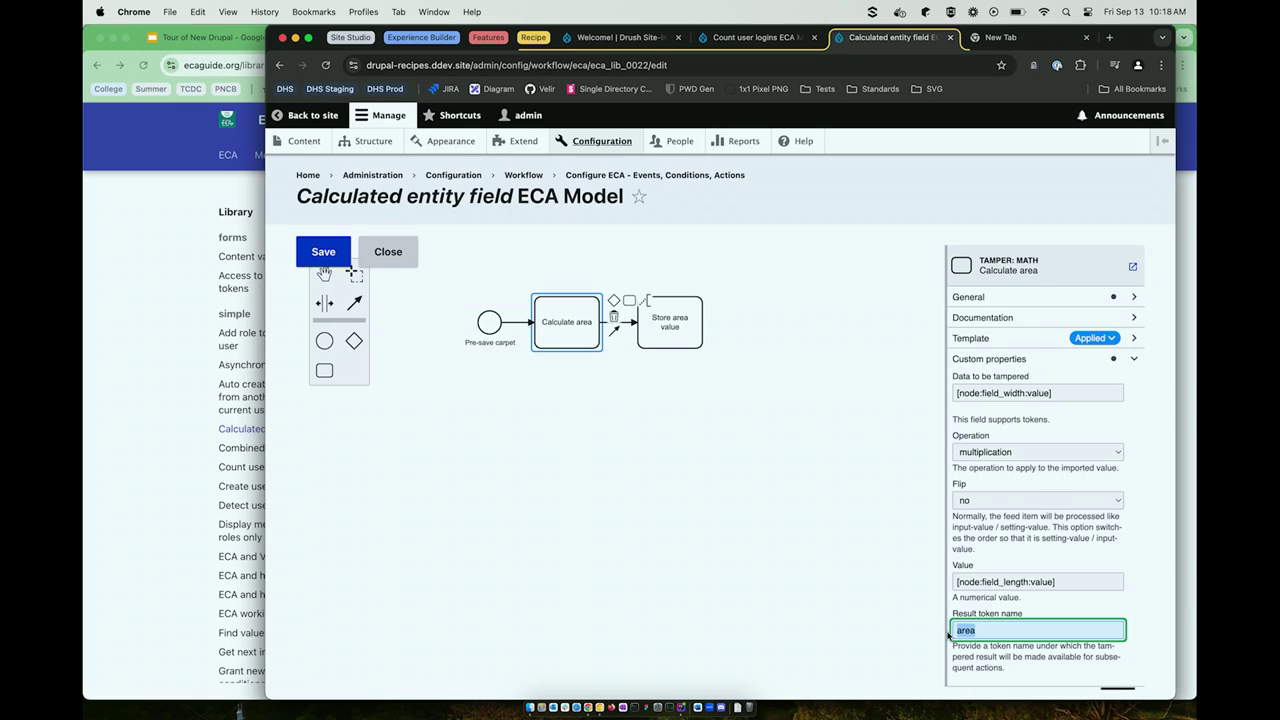
{"action": "left_click", "coordinate": [686, 345]}
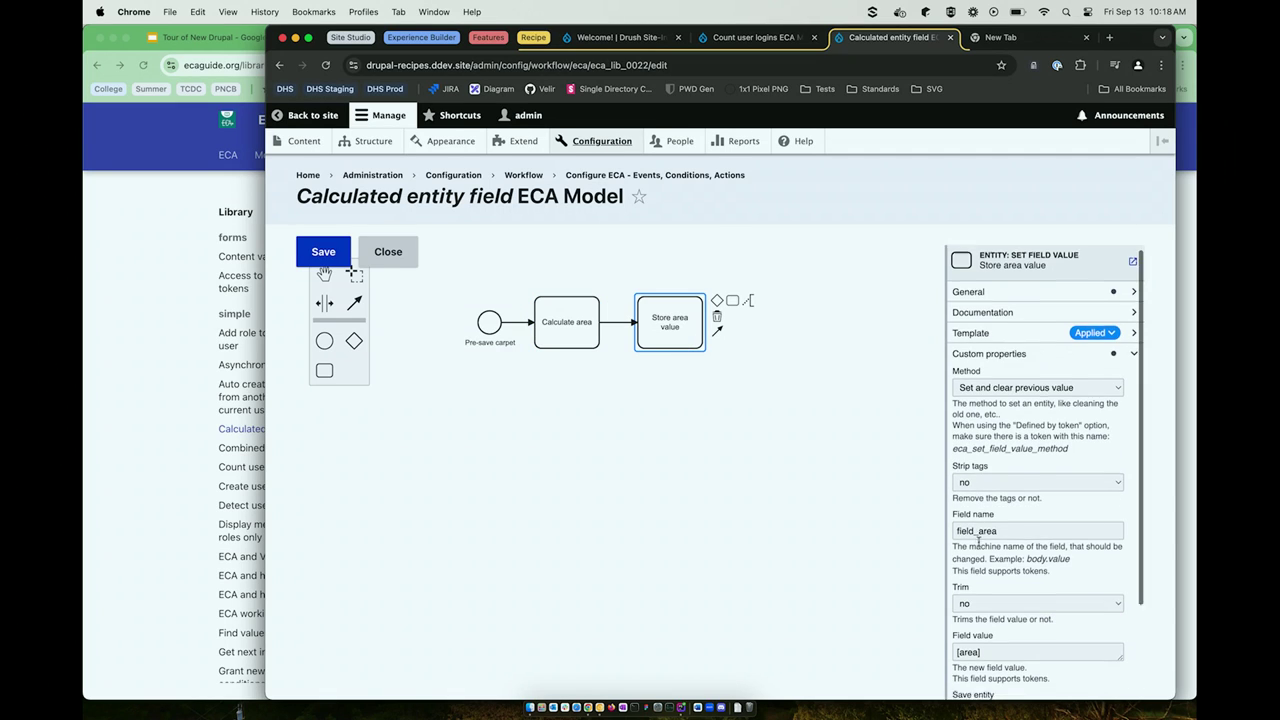
{"action": "scroll", "coordinate": [978, 541], "scroll_direction": "down", "scroll_amount": 2}
{"action": "scroll", "coordinate": [978, 541], "scroll_direction": "down", "scroll_amount": 2}
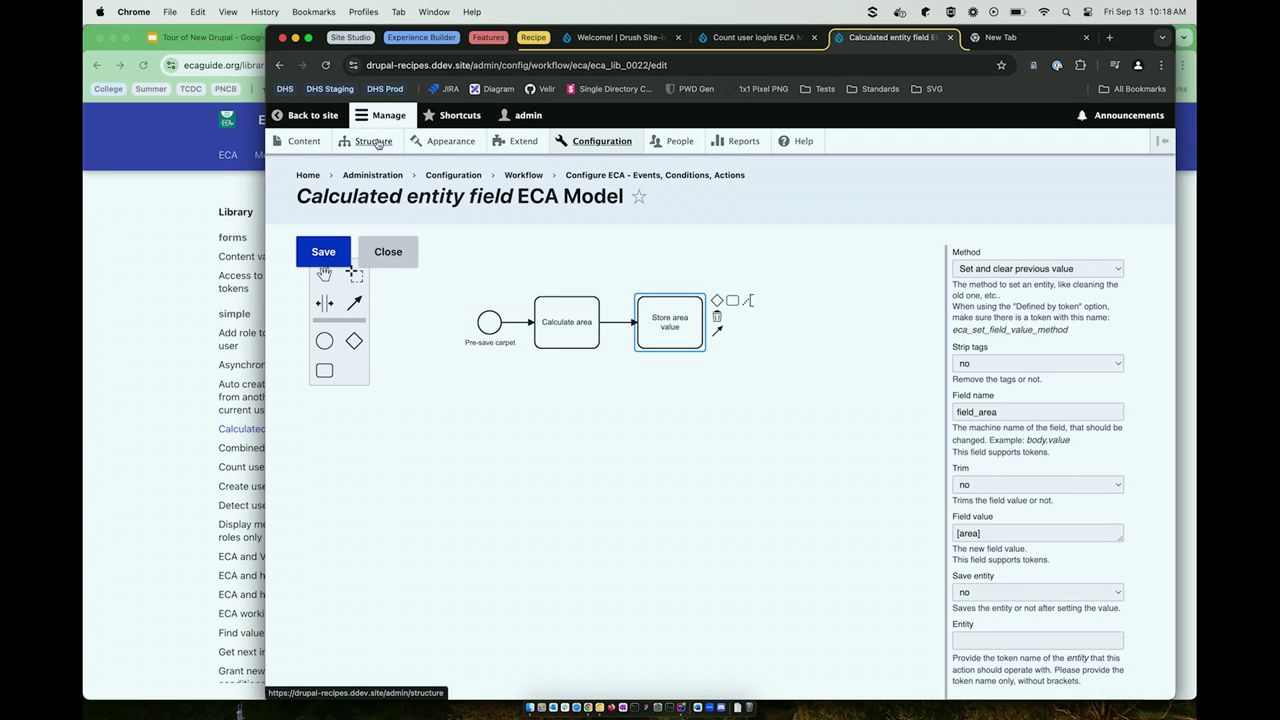
- Open the site's Structure page in a new tab and show the field list of the Carpet content type
{"action": "left_click", "coordinate": [375, 143], "text": "super"}
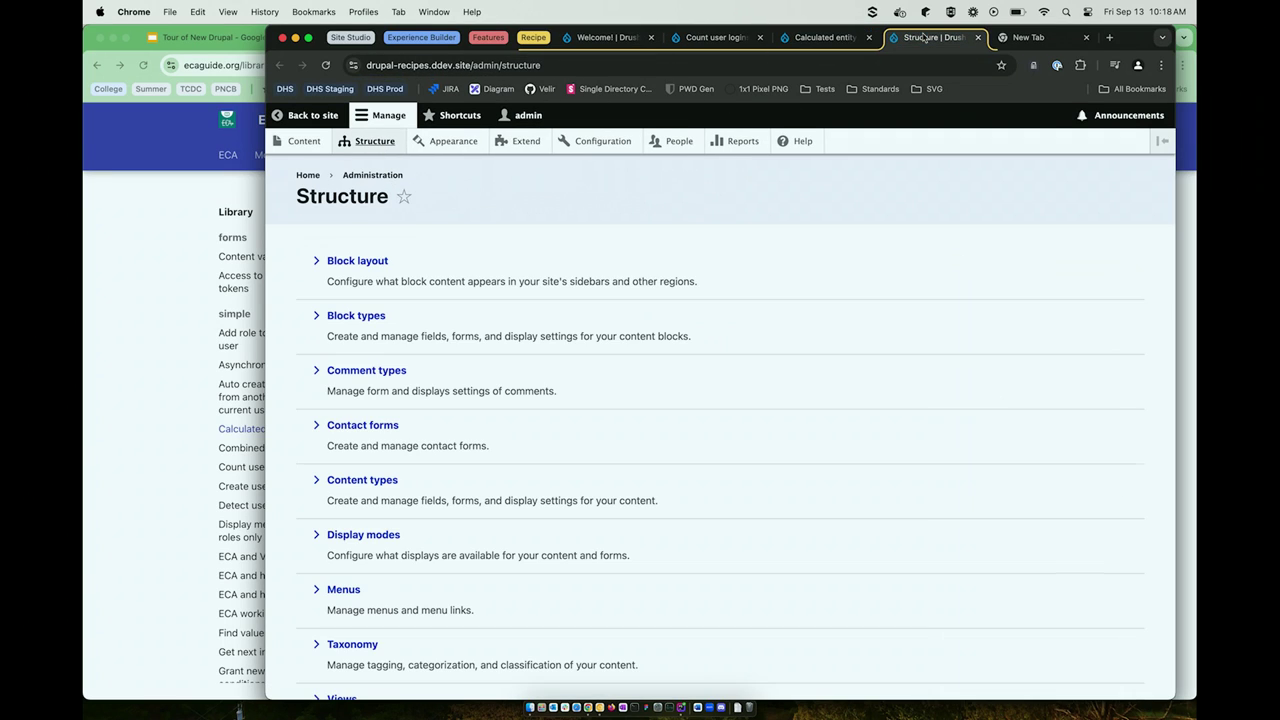
{"action": "left_click", "coordinate": [371, 373]}
{"action": "key", "text": "super+bracketleft"}
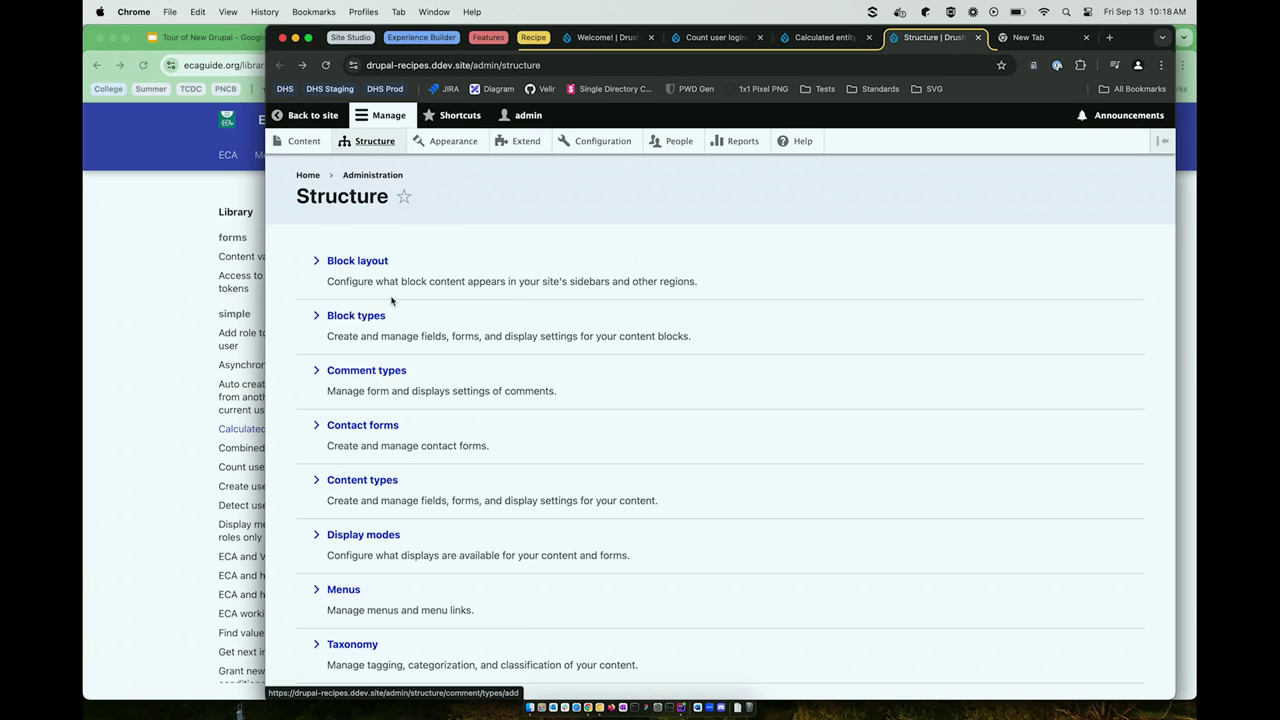
{"action": "left_click", "coordinate": [366, 480]}
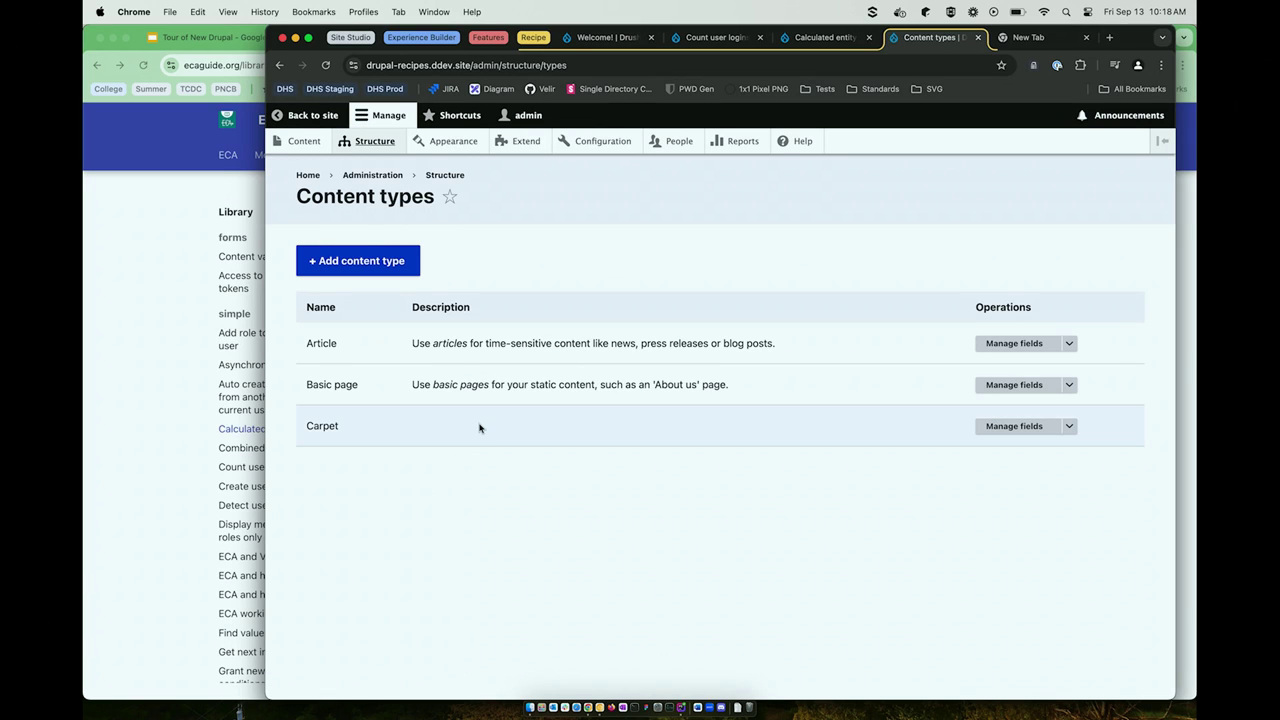
{"action": "left_click", "coordinate": [1008, 430]}
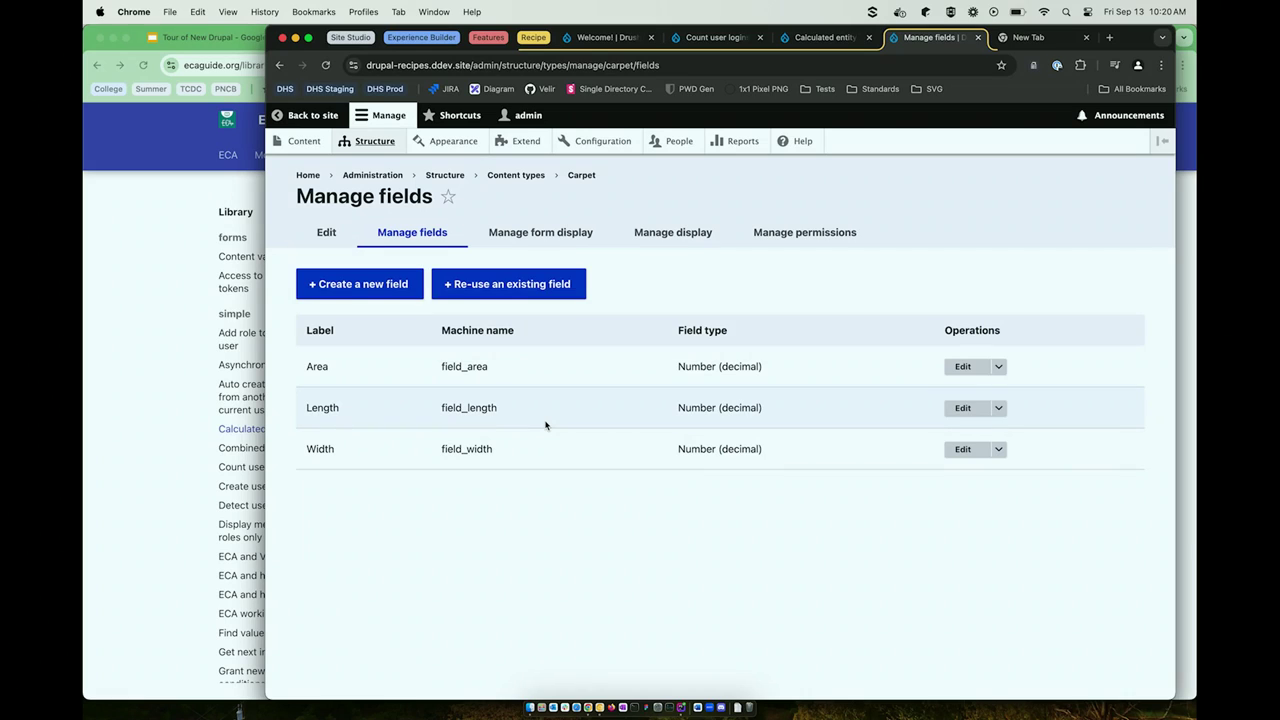
{"action": "key", "text": "ctrl+super+space"}
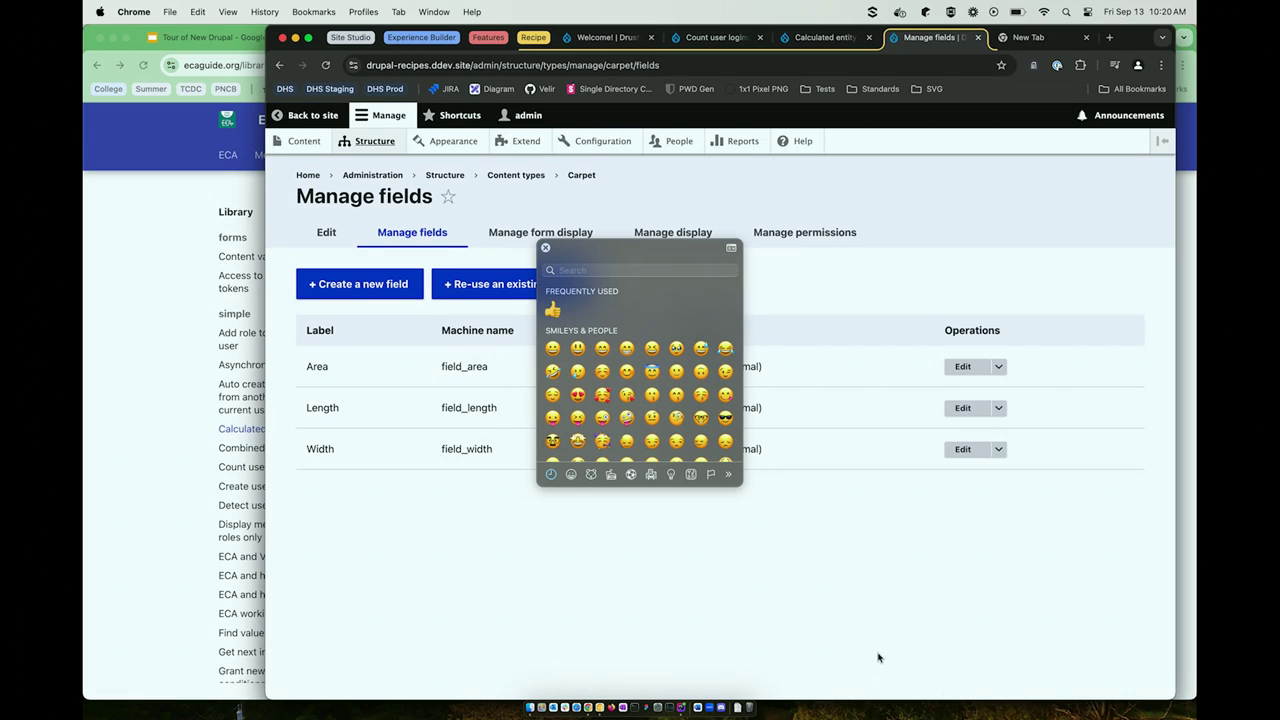
{"action": "left_click", "coordinate": [545, 247]}
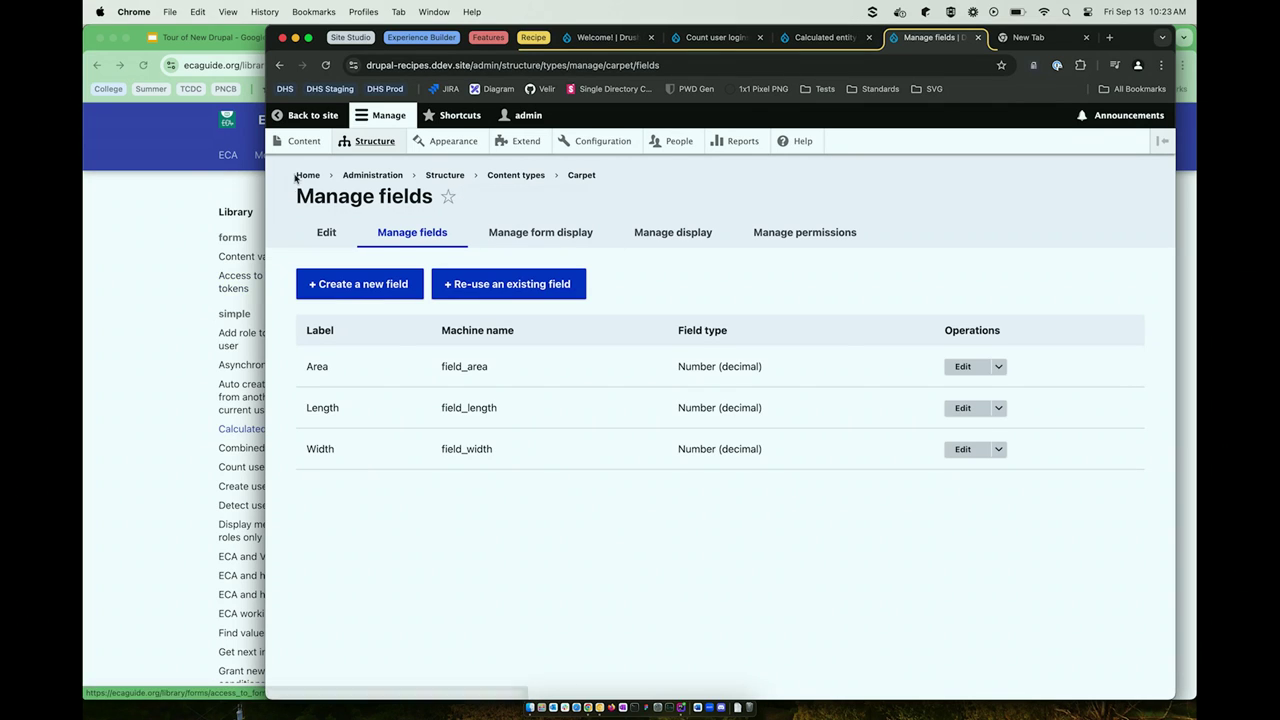
- Switch to the Tour of New Drupal presentation in Chrome Canary and show slide 14 on Project Browser
{"action": "left_click", "coordinate": [133, 270]}
{"action": "left_click", "coordinate": [210, 37]}
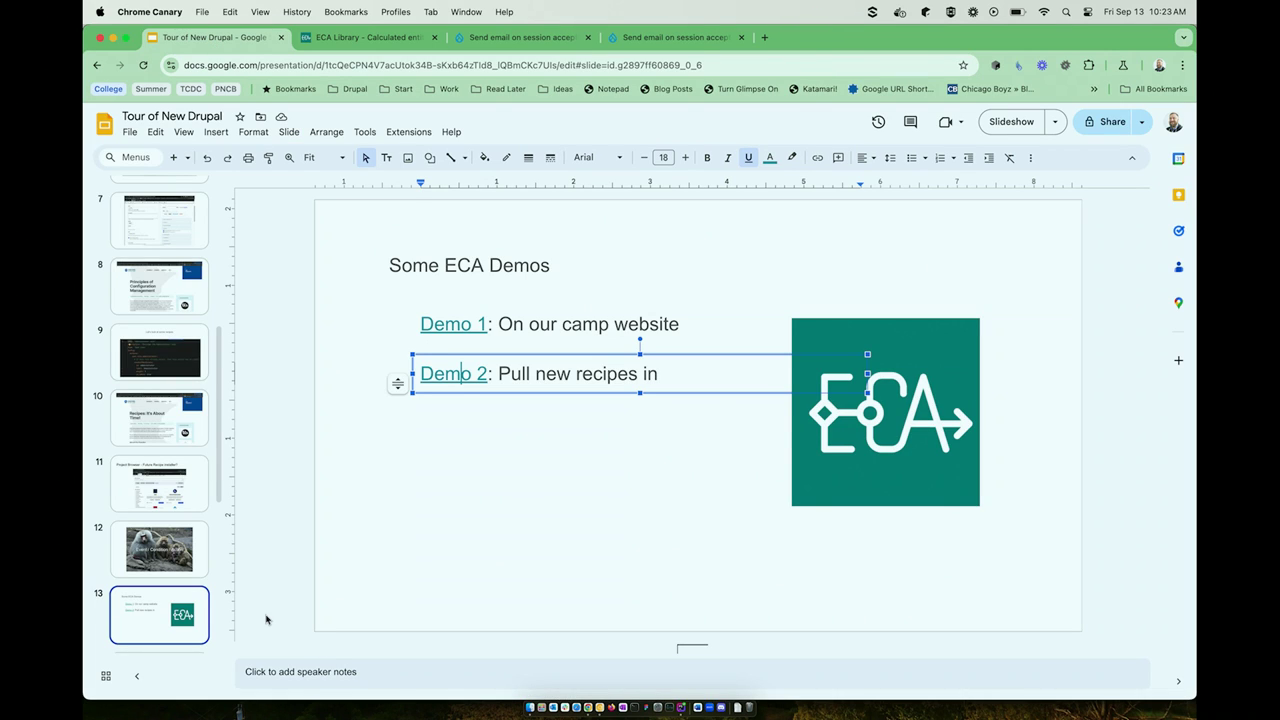
{"action": "scroll", "coordinate": [150, 560], "scroll_direction": "down", "scroll_amount": 3}
{"action": "left_click", "coordinate": [143, 548]}
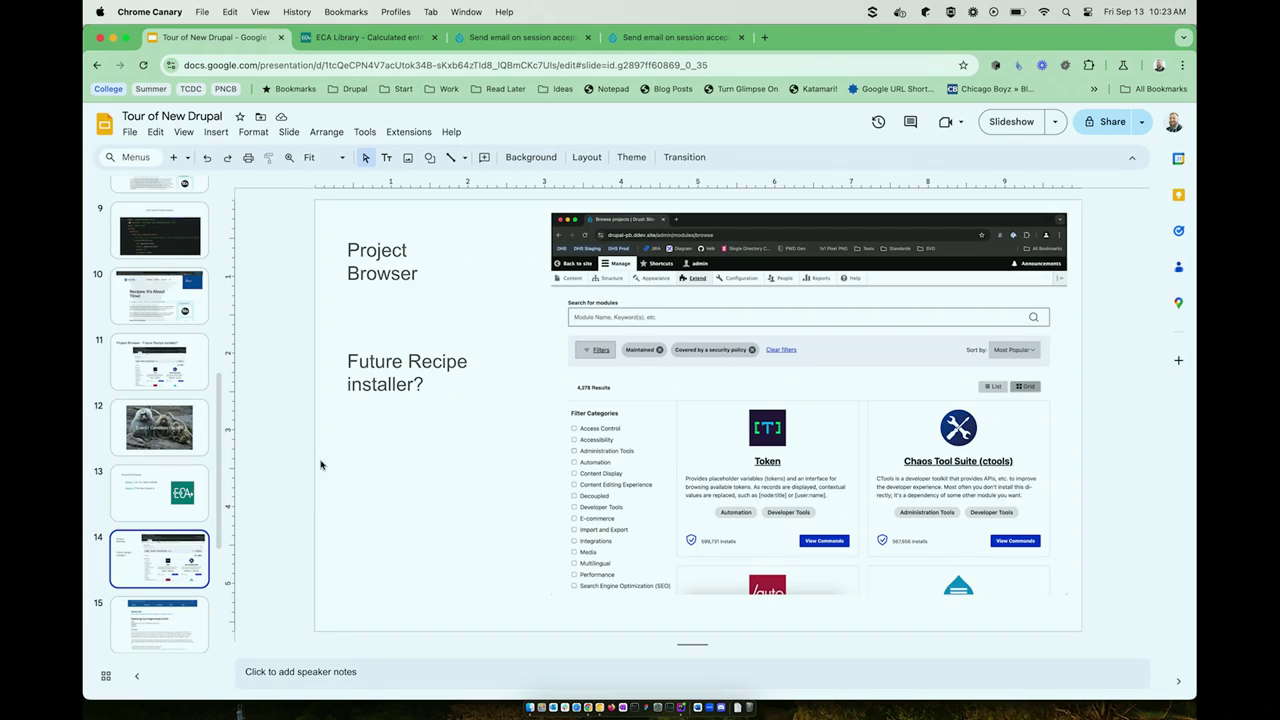
- Show slide 15, the MidCamp 2024 session Replacing Your Engine: Rules to ECA
{"action": "scroll", "coordinate": [165, 538], "scroll_direction": "down", "scroll_amount": 1}
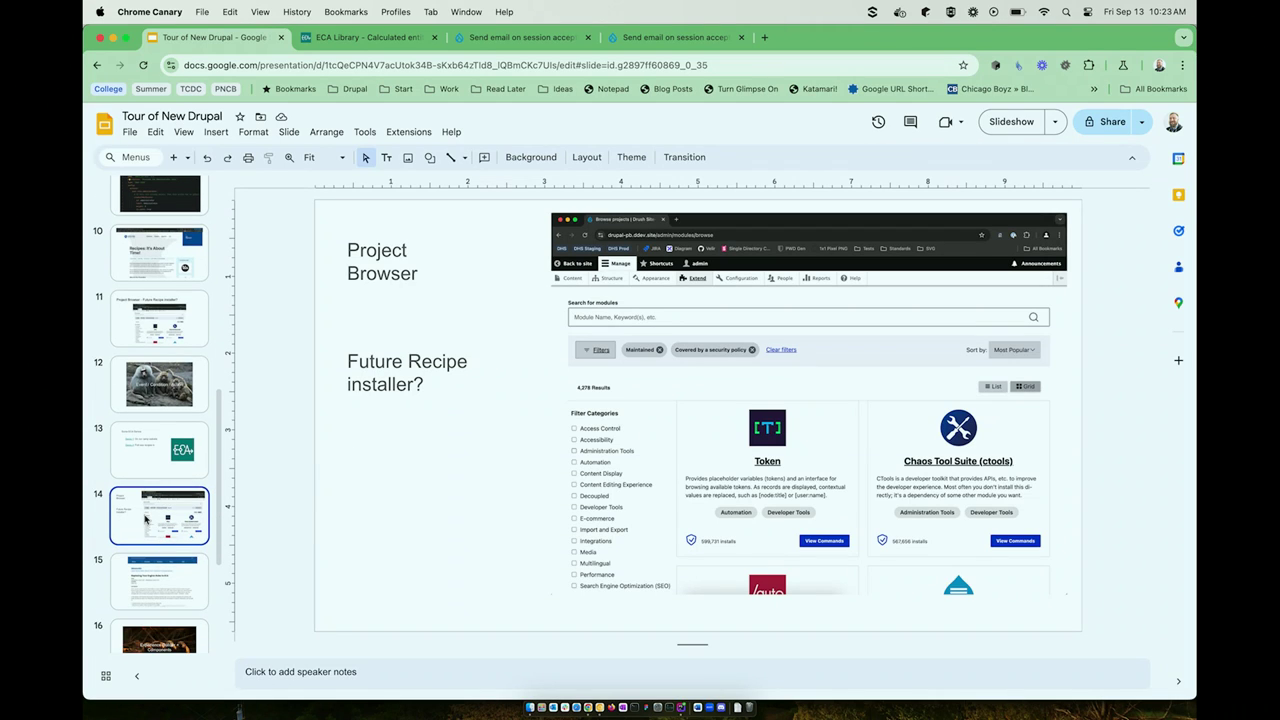
{"action": "scroll", "coordinate": [145, 518], "scroll_direction": "down", "scroll_amount": 1}
{"action": "scroll", "coordinate": [145, 518], "scroll_direction": "down", "scroll_amount": 1}
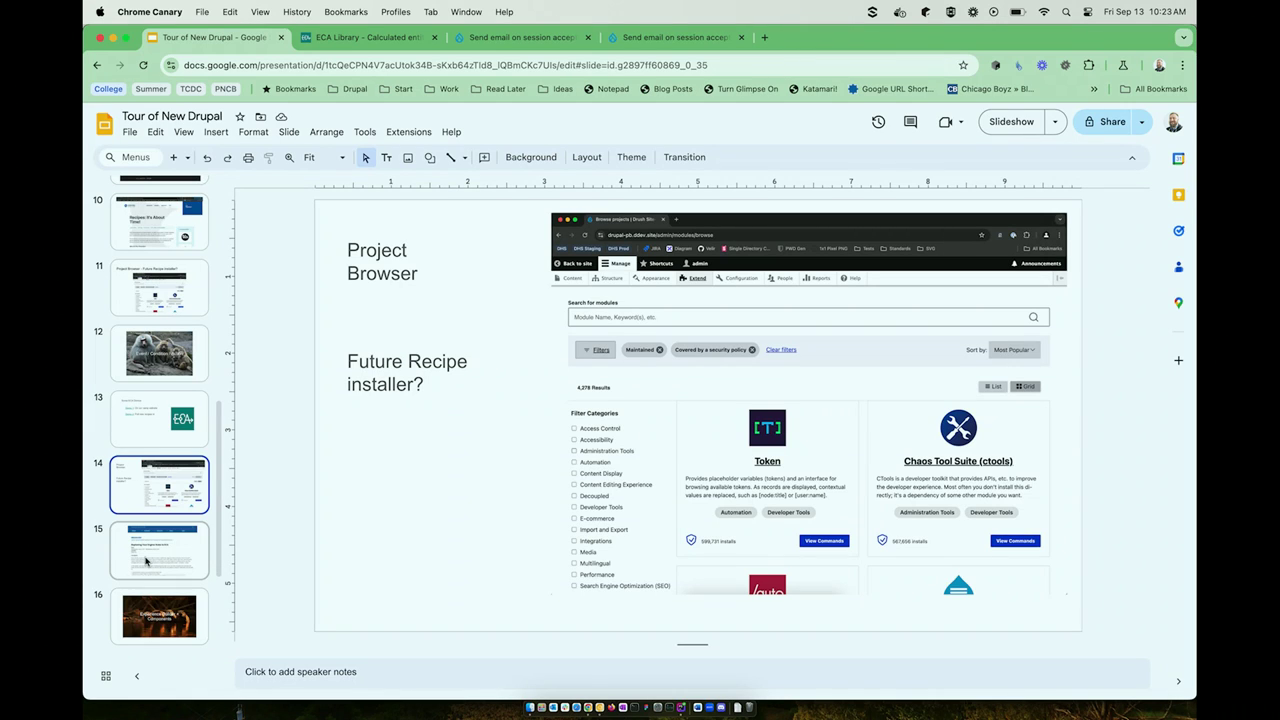
{"action": "left_click", "coordinate": [145, 561]}
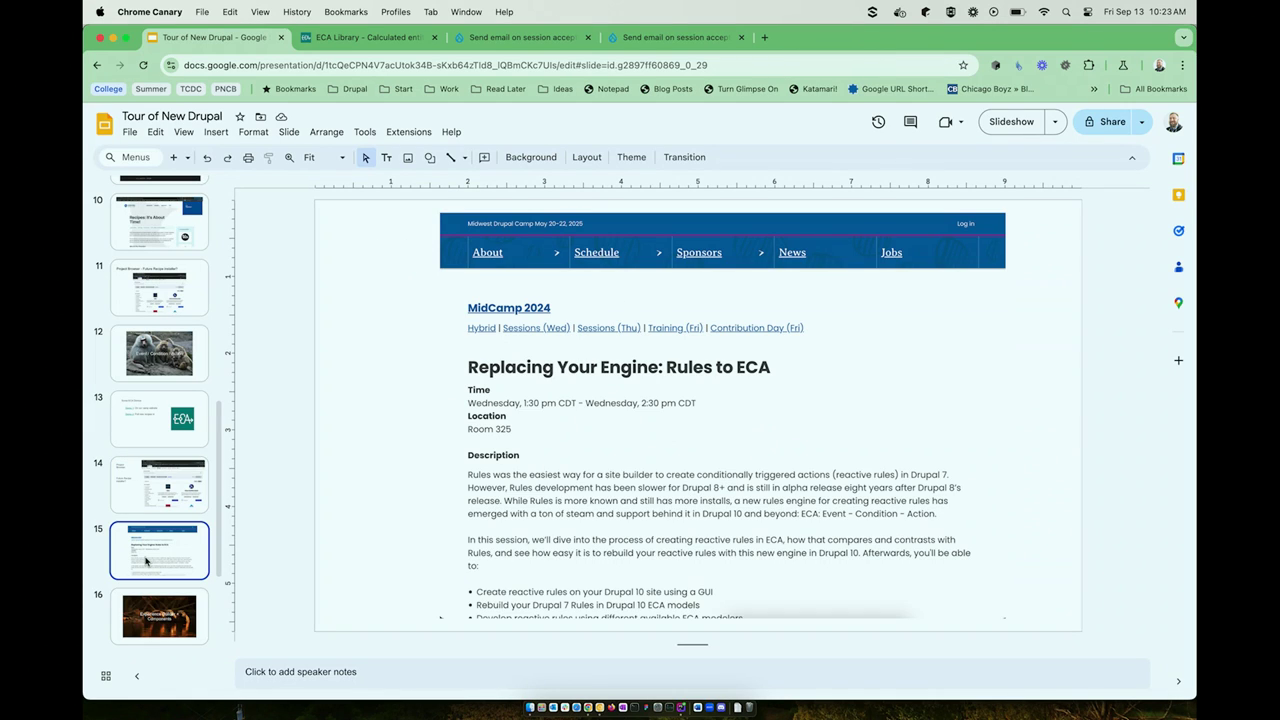